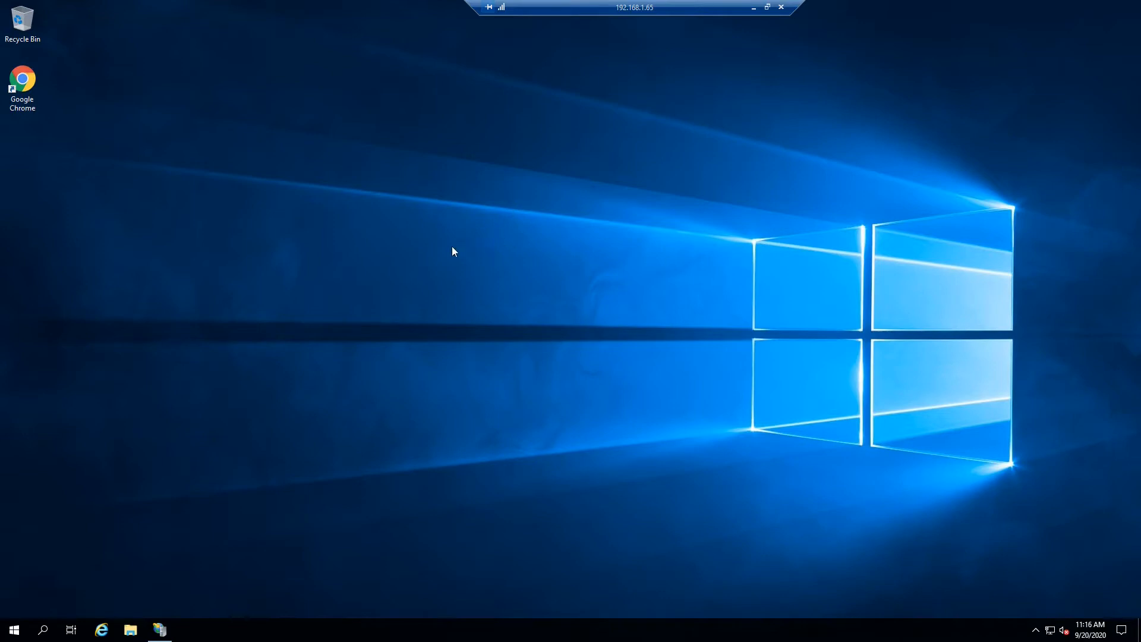
# Open pkiaas.io in the browser and log in to the PKIaaS Demo account
pyautogui.press('super+r')
pyautogui.press('Return')
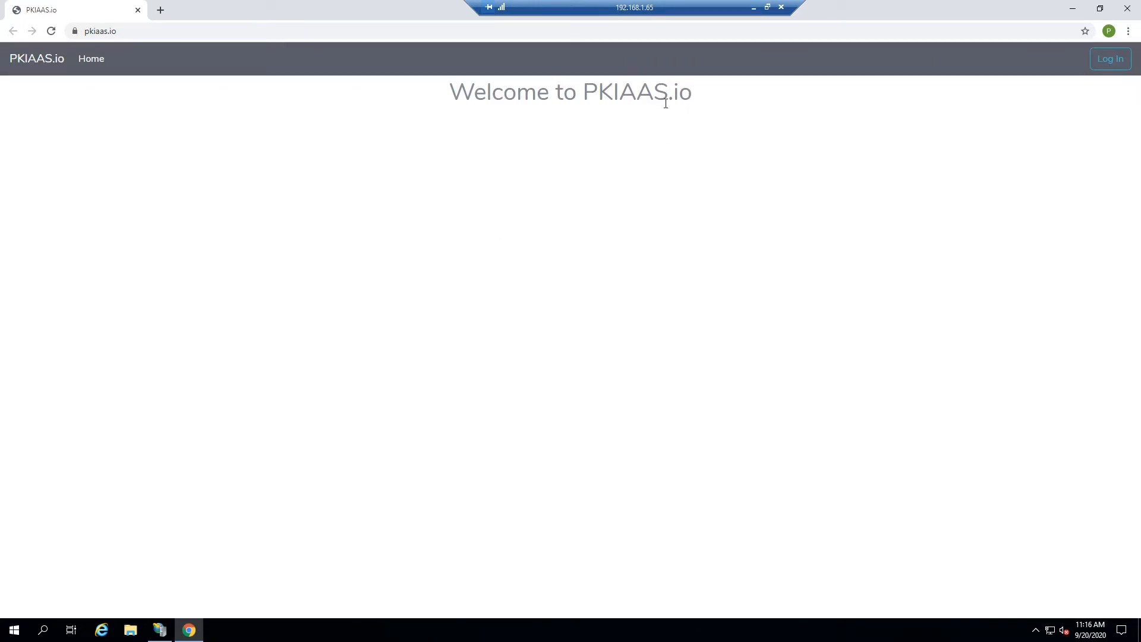
pyautogui.moveTo(638, 95); pyautogui.dragTo(581, 98)
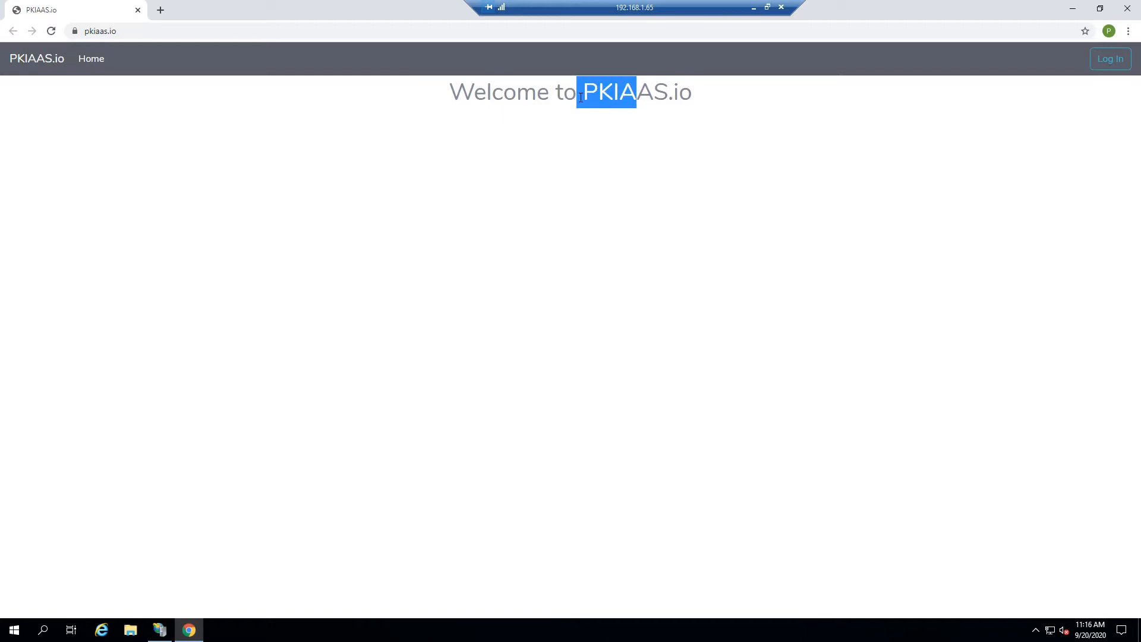
pyautogui.click(661, 100)
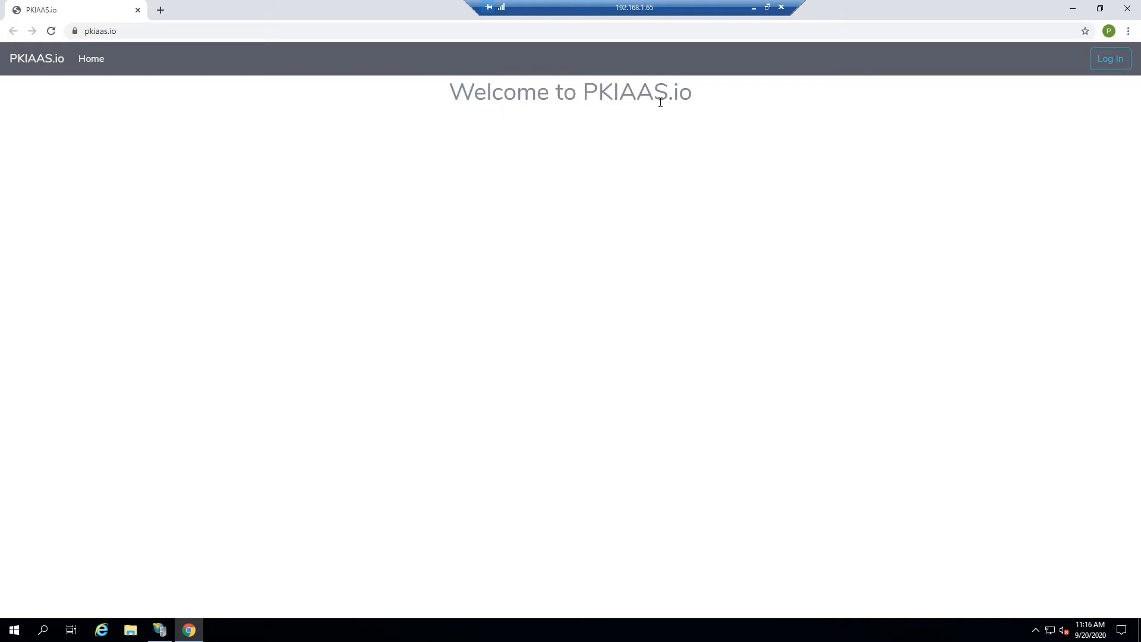
pyautogui.click(1114, 62)
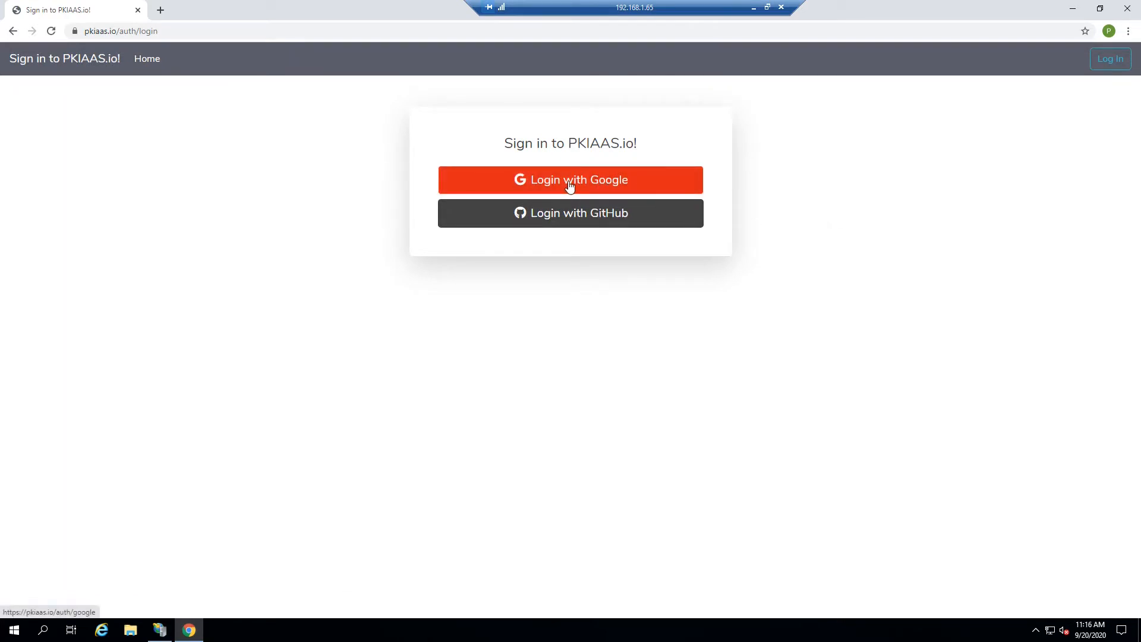
pyautogui.click(567, 214)
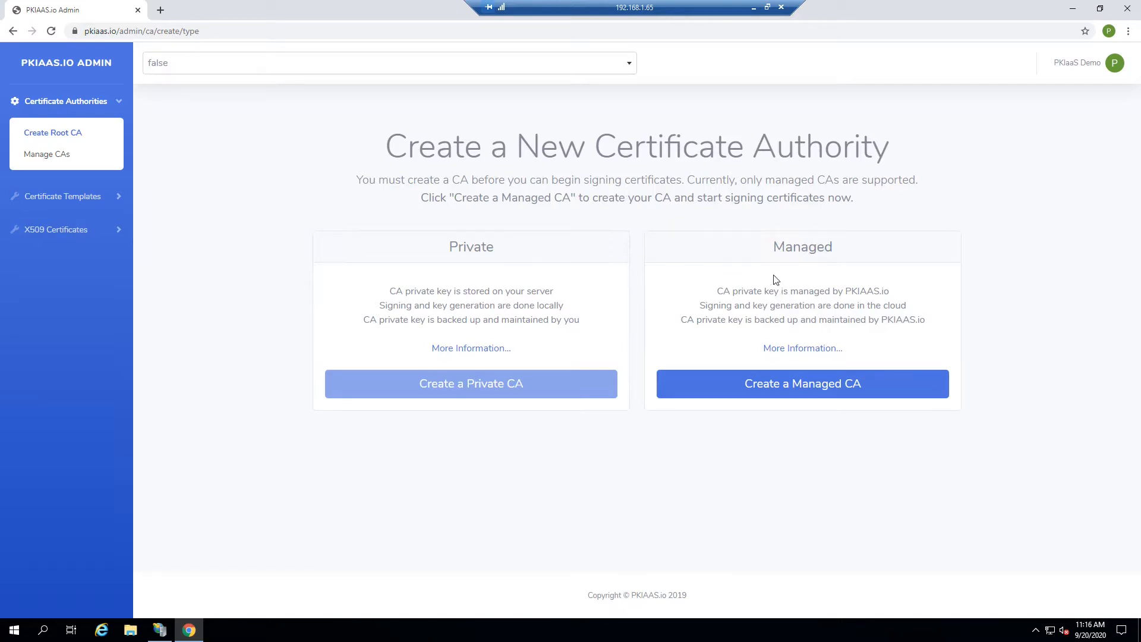
pyautogui.click(89, 196)
pyautogui.click(75, 198)
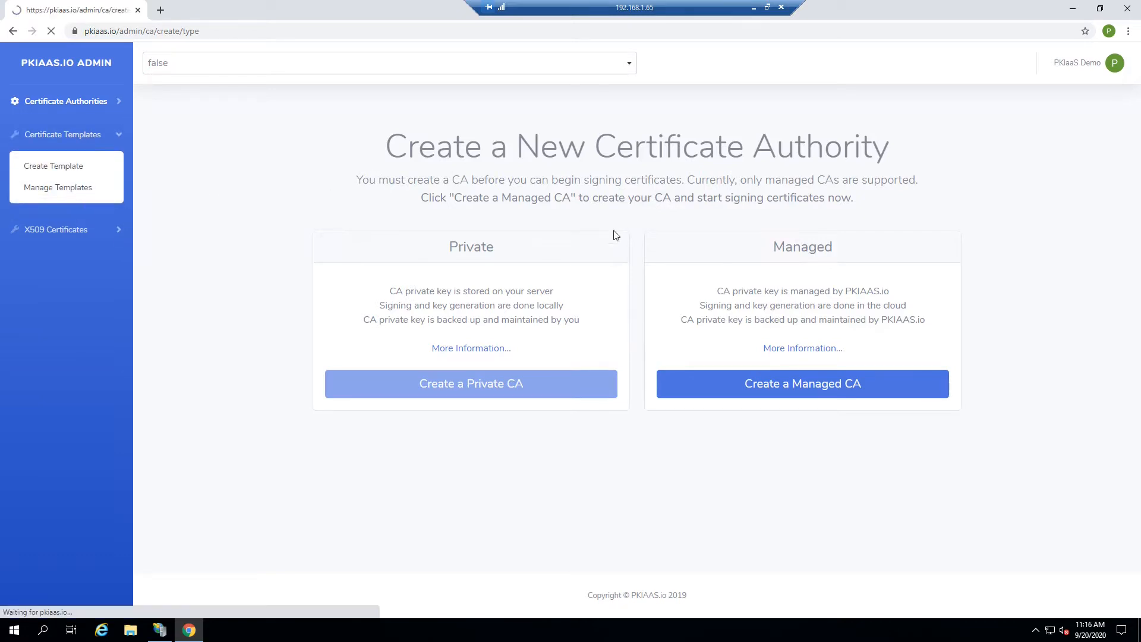
pyautogui.moveTo(511, 146); pyautogui.dragTo(617, 152)
pyautogui.click(716, 192)
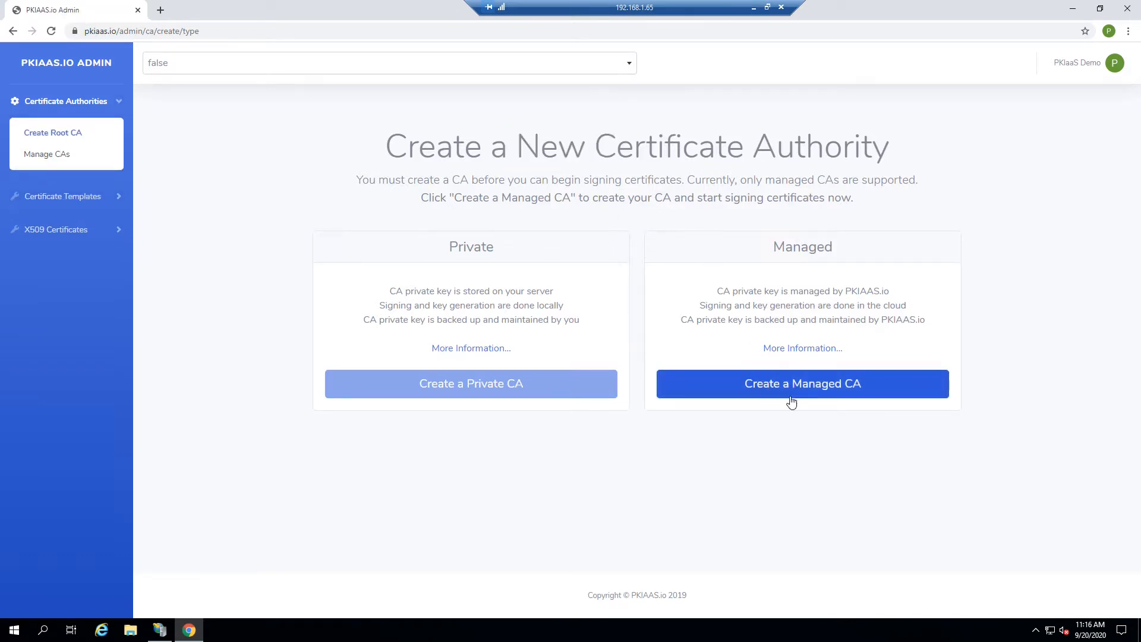
# Create a managed root certificate authority named Youtube Demo CA, keeping the default key and usage settings
pyautogui.click(765, 395)
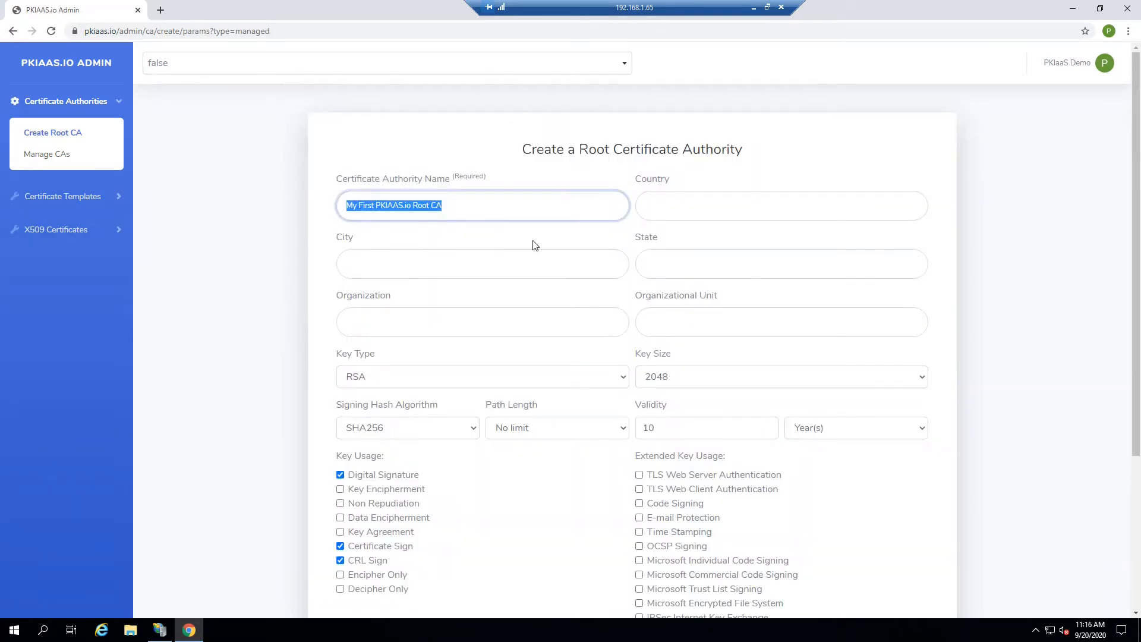
pyautogui.write('Youtu')
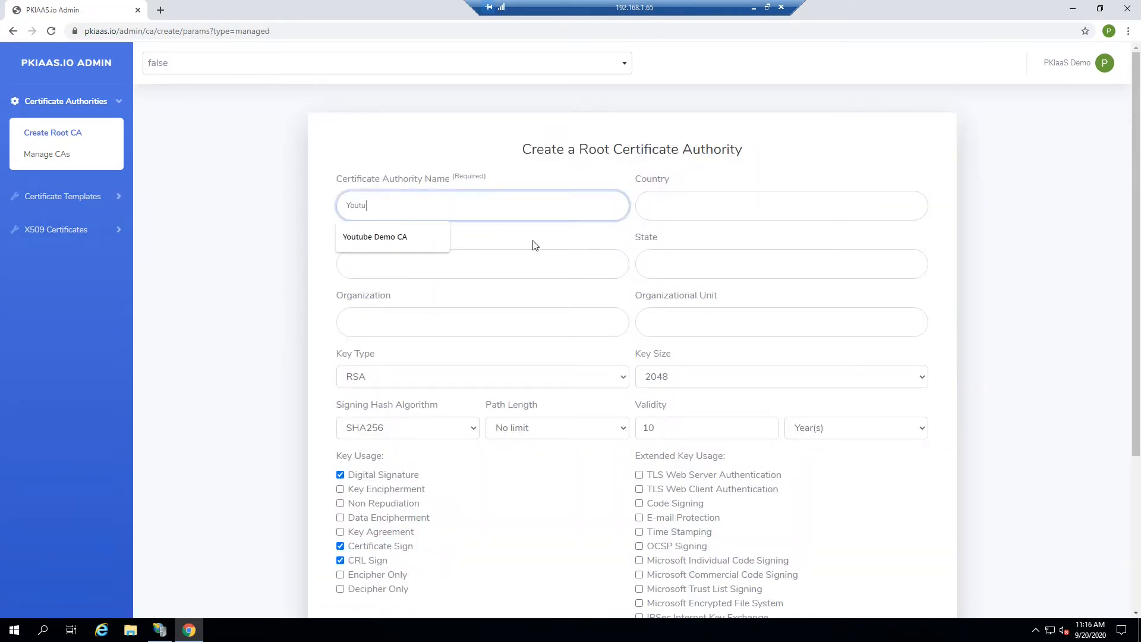
pyautogui.write('be')
pyautogui.press('Down')
pyautogui.press('Return')
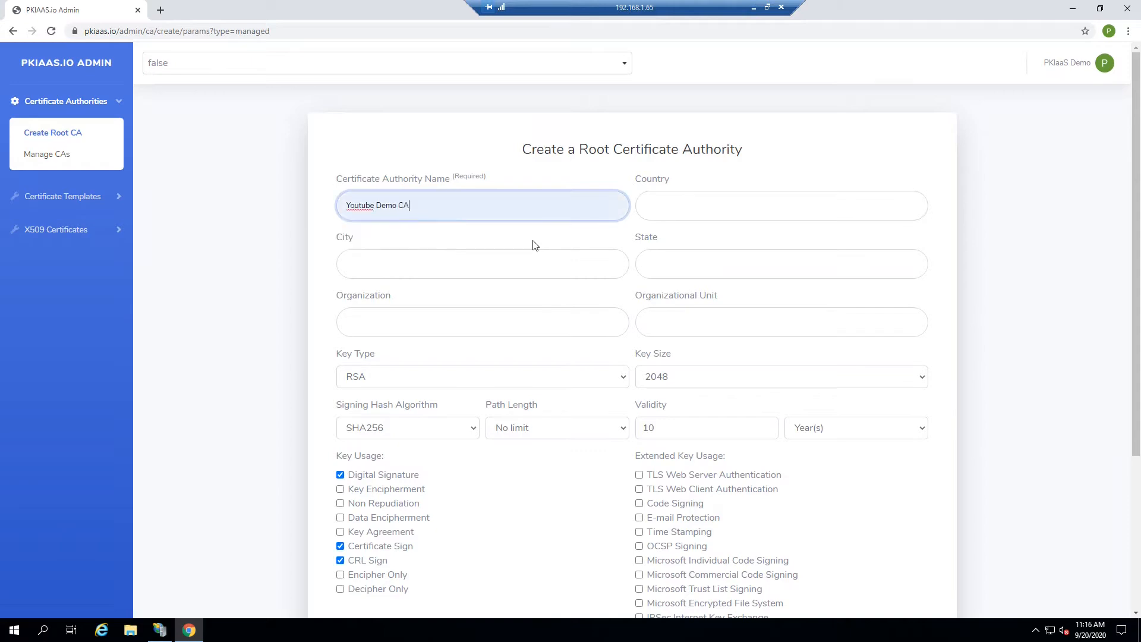
pyautogui.scroll(-3, 598, 444)
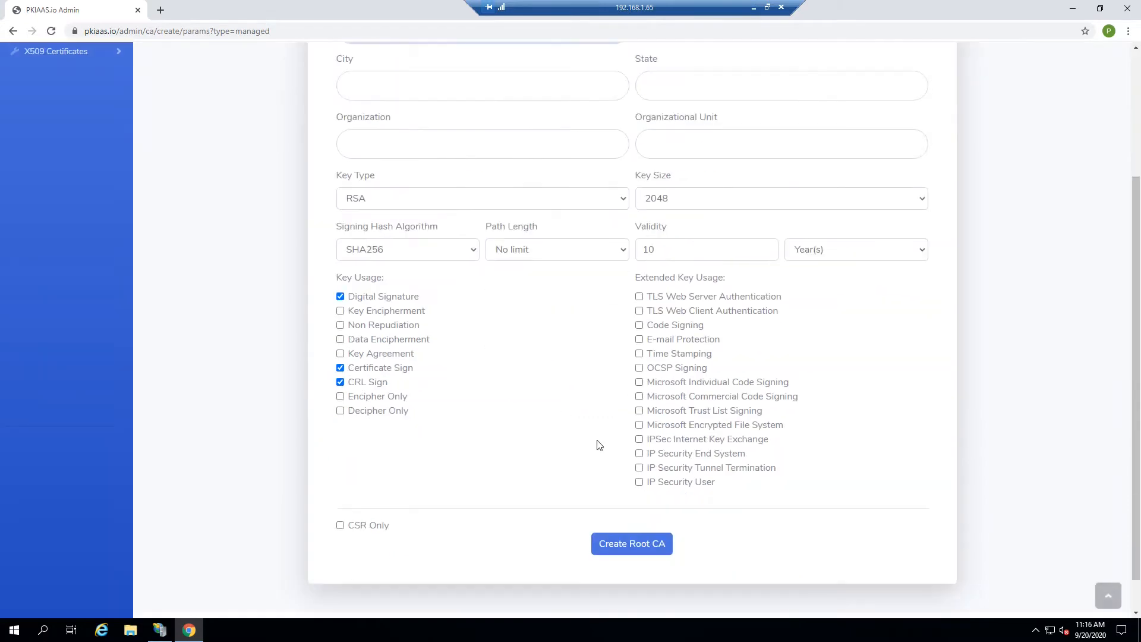
pyautogui.click(620, 546)
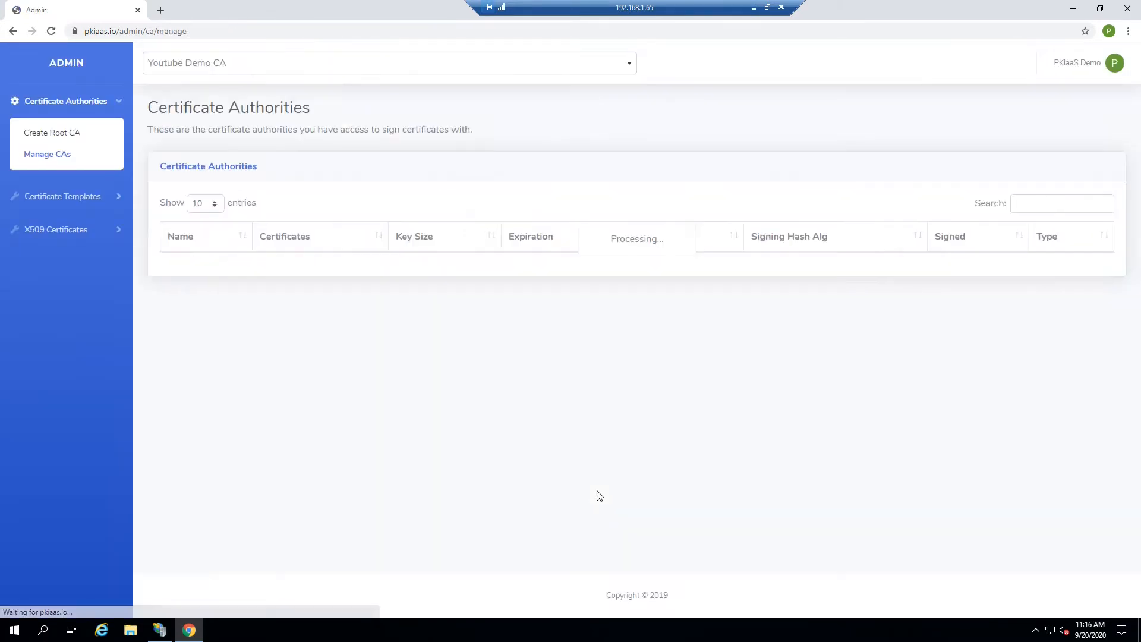
# Restore the browser to a smaller window and widen it to fit the whole certificate authorities table
pyautogui.doubleClick(386, 7)
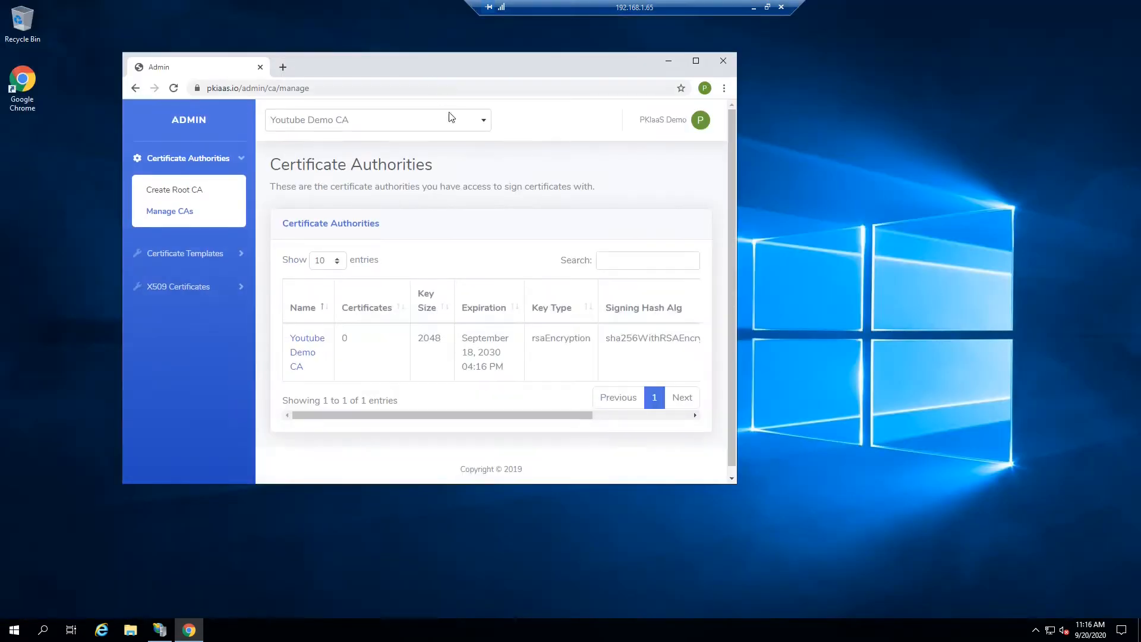
pyautogui.moveTo(735, 150); pyautogui.dragTo(1049, 150)
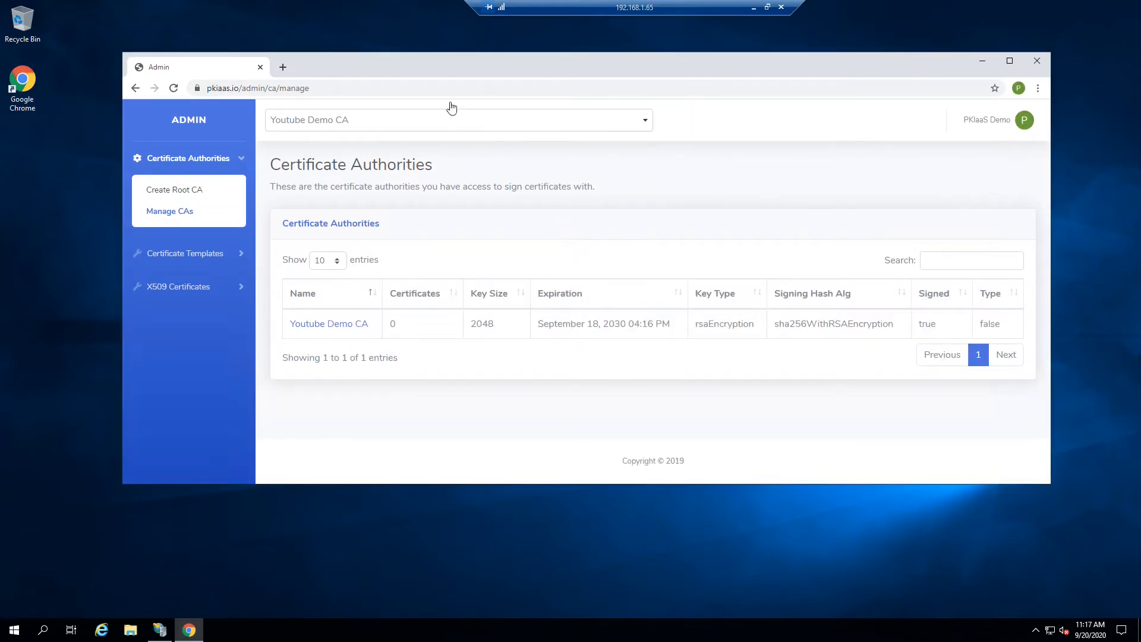
pyautogui.moveTo(450, 66); pyautogui.dragTo(425, 55)
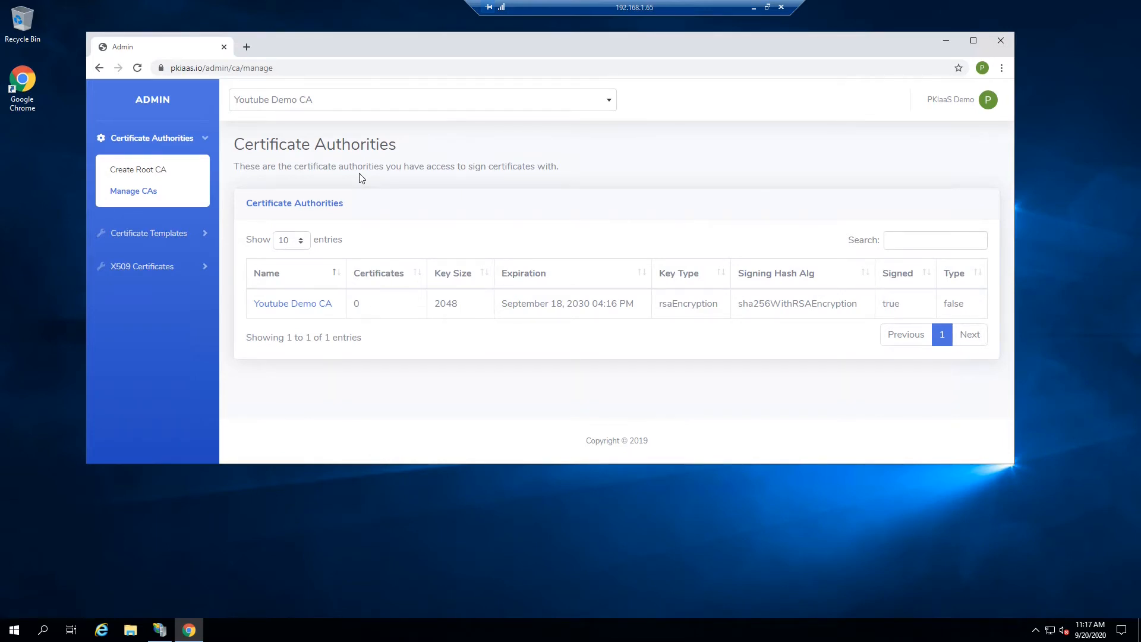
# Switch to IIS Manager and open the Server Certificates feature of the server WIN-1VFCTPIODF7
pyautogui.click(159, 629)
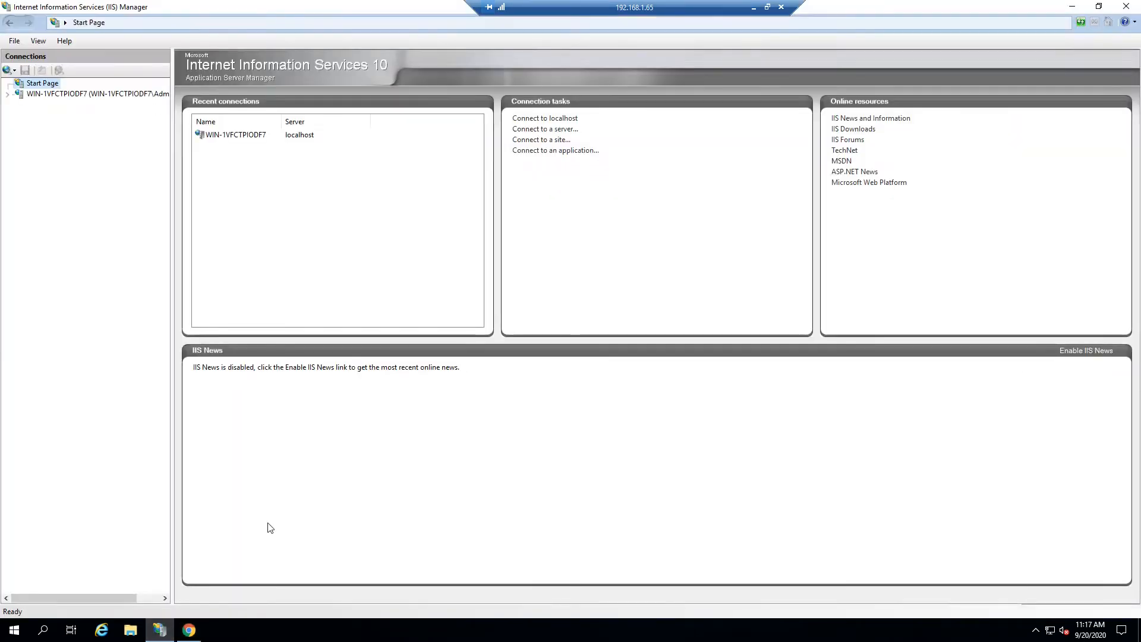
pyautogui.click(41, 96)
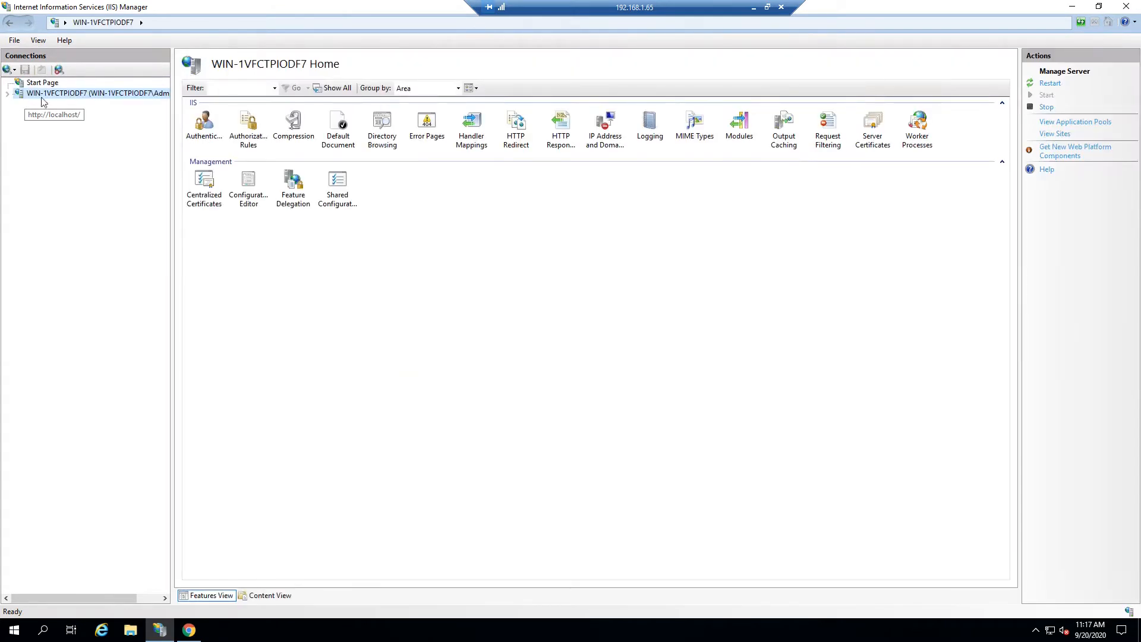
pyautogui.doubleClick(872, 125)
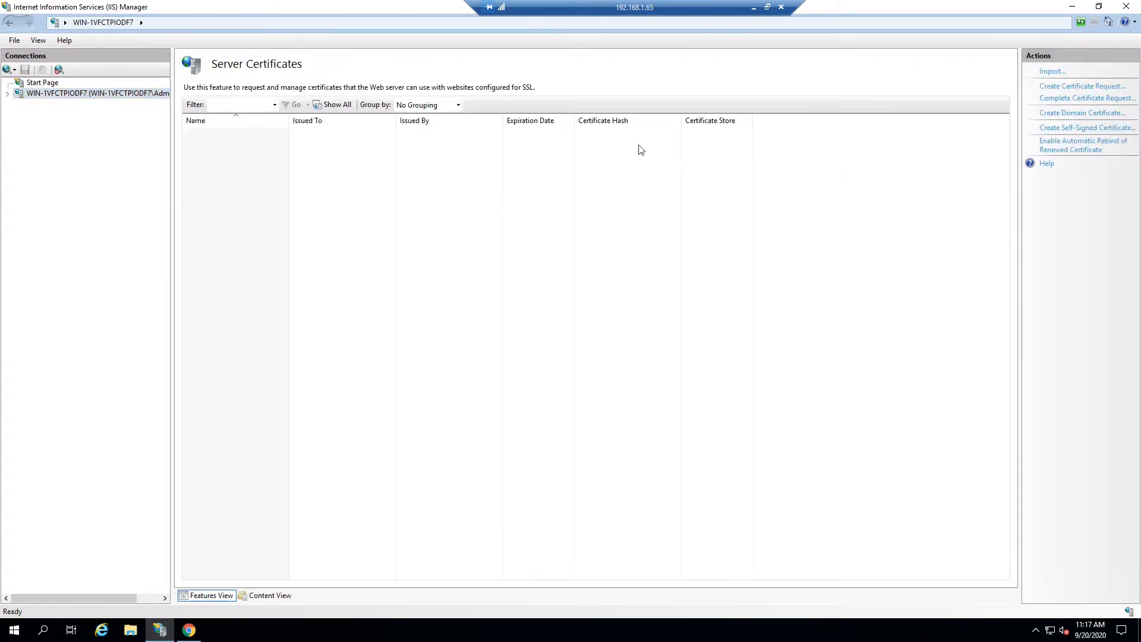
# Start a certificate request with common name jhgdgfd, organization and organizational unit hgfdhgfd, city hgfdhgd and state hgfdhgf
pyautogui.rightClick(309, 154)
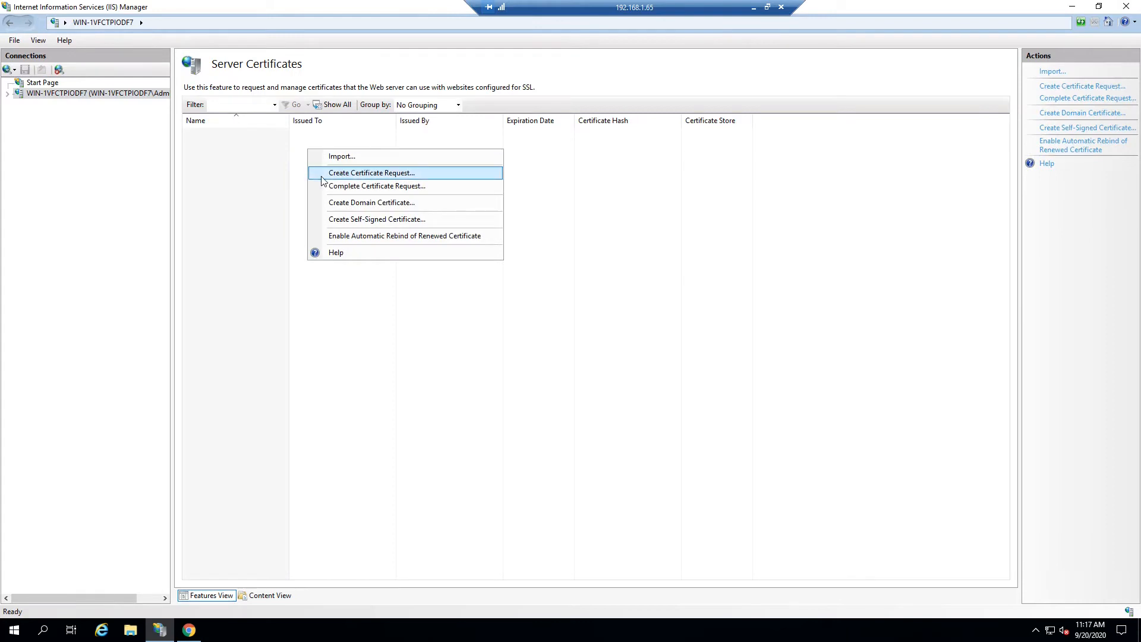
pyautogui.click(326, 173)
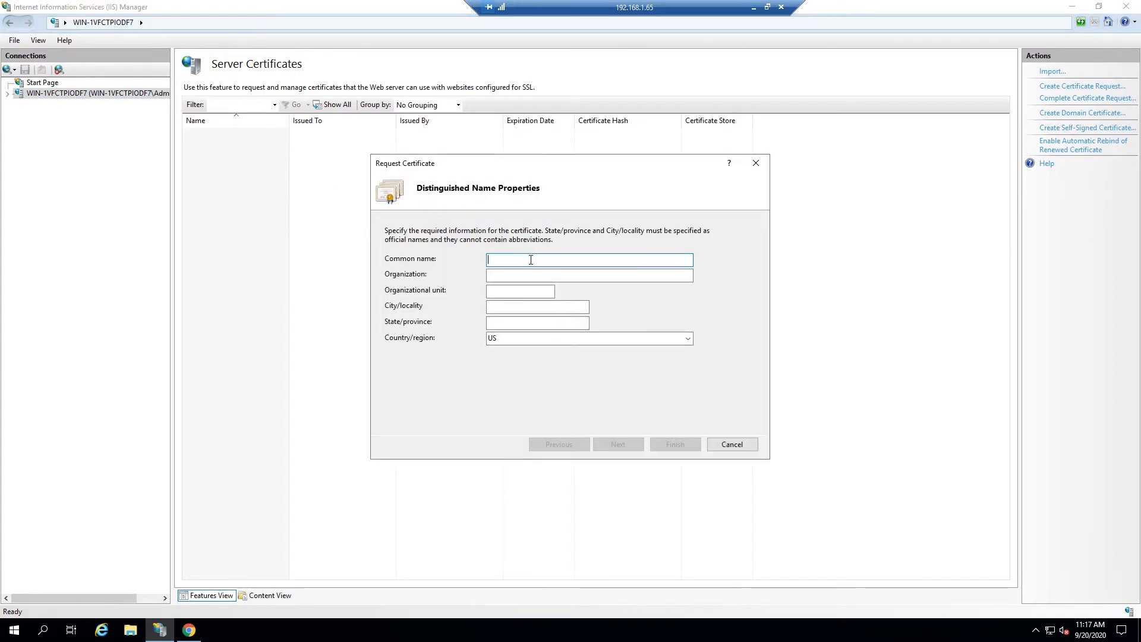
pyautogui.write('jhgdgfd')
pyautogui.press('Tab')
pyautogui.write('hgfdhgfd')
pyautogui.press('Tab')
pyautogui.write('hgfdhgfd')
pyautogui.press('Tab')
pyautogui.write('hg')
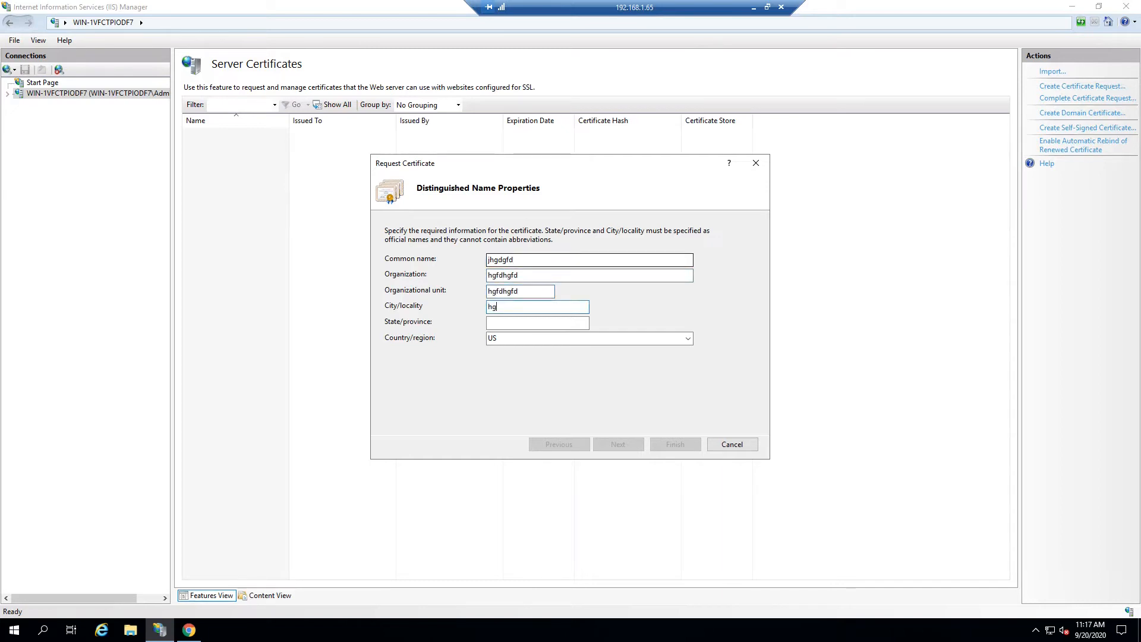
pyautogui.write('fdhgd')
pyautogui.press('Tab')
pyautogui.write('hgfdhgf')
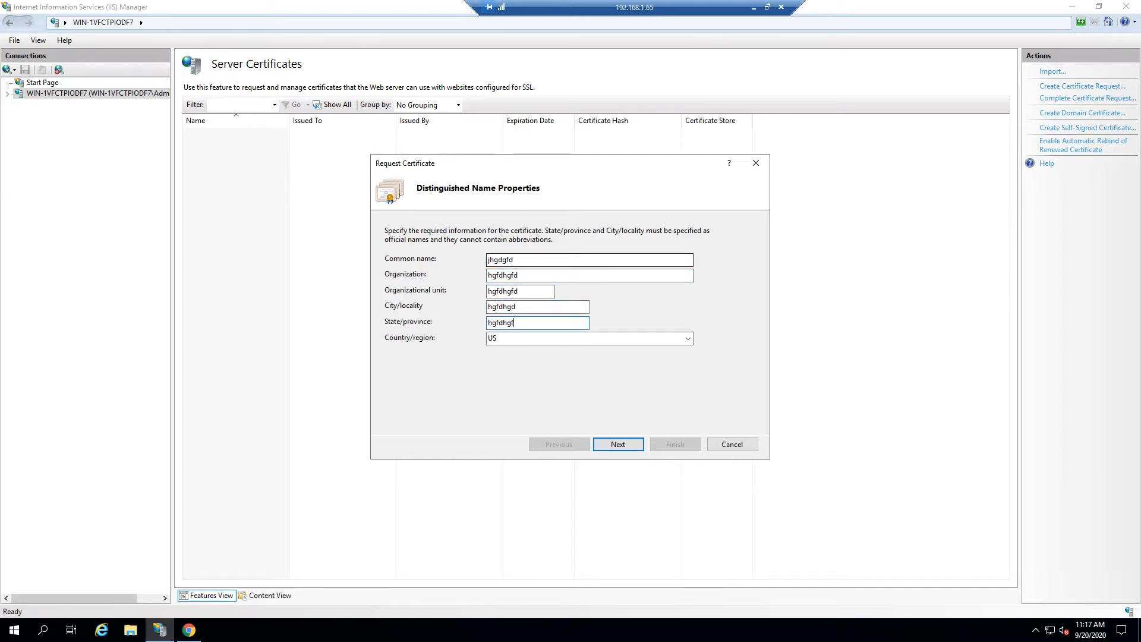
pyautogui.click(600, 446)
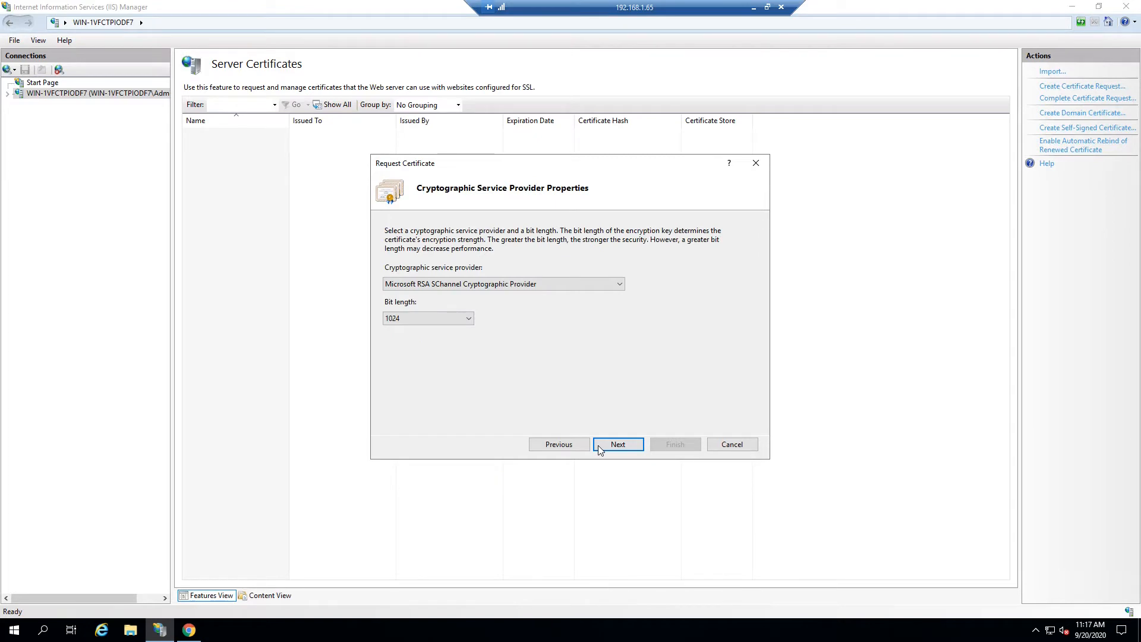
# Set the certificate request's bit length to 2048 and continue to the file name page
pyautogui.click(467, 318)
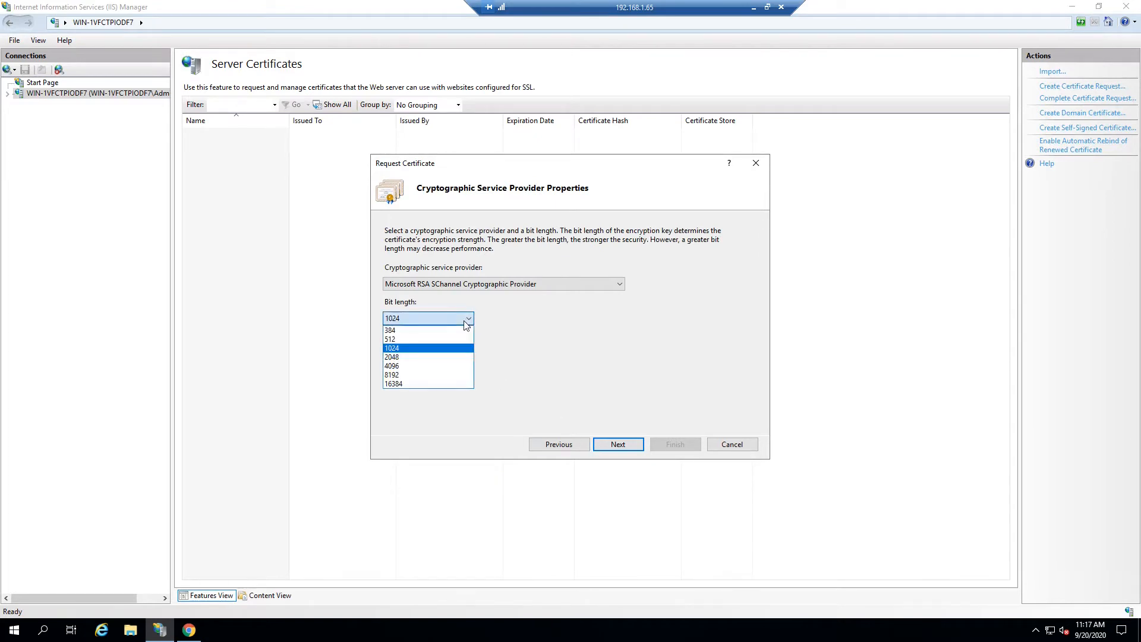
pyautogui.click(430, 357)
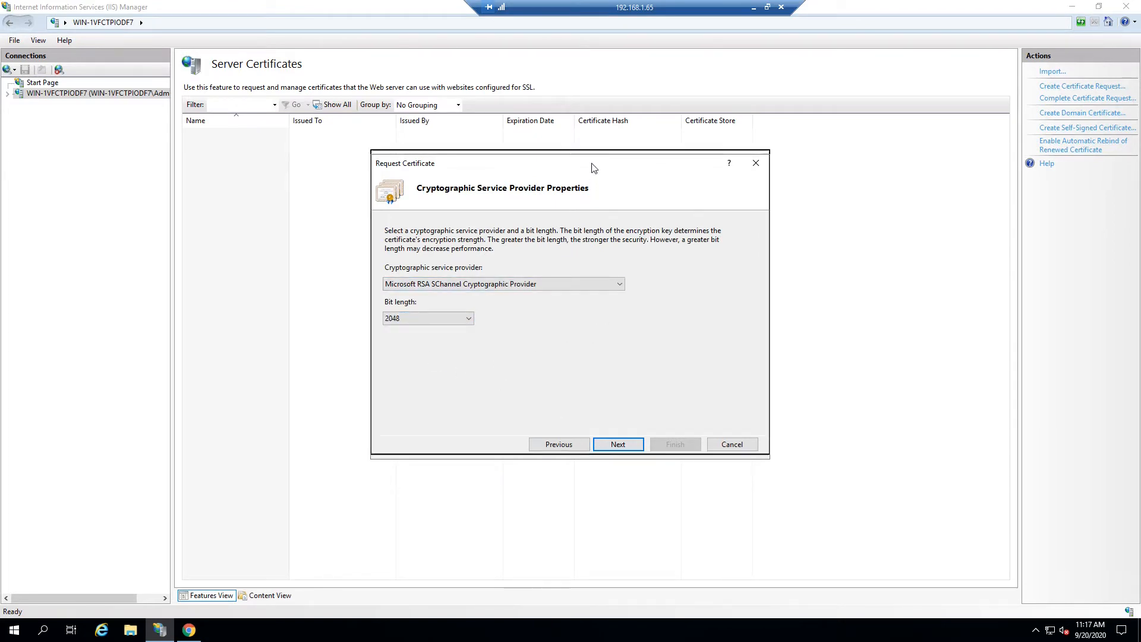
pyautogui.moveTo(592, 167); pyautogui.dragTo(593, 146)
pyautogui.click(616, 424)
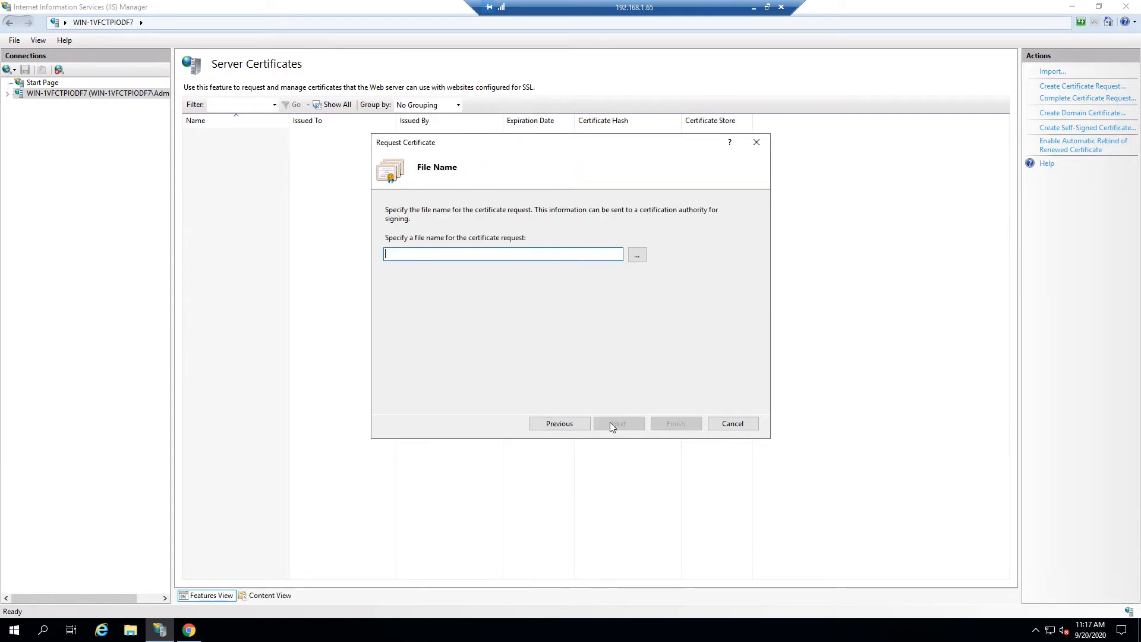
# Save the certificate request to the Desktop as youtube_demo and finish the request wizard
pyautogui.click(640, 258)
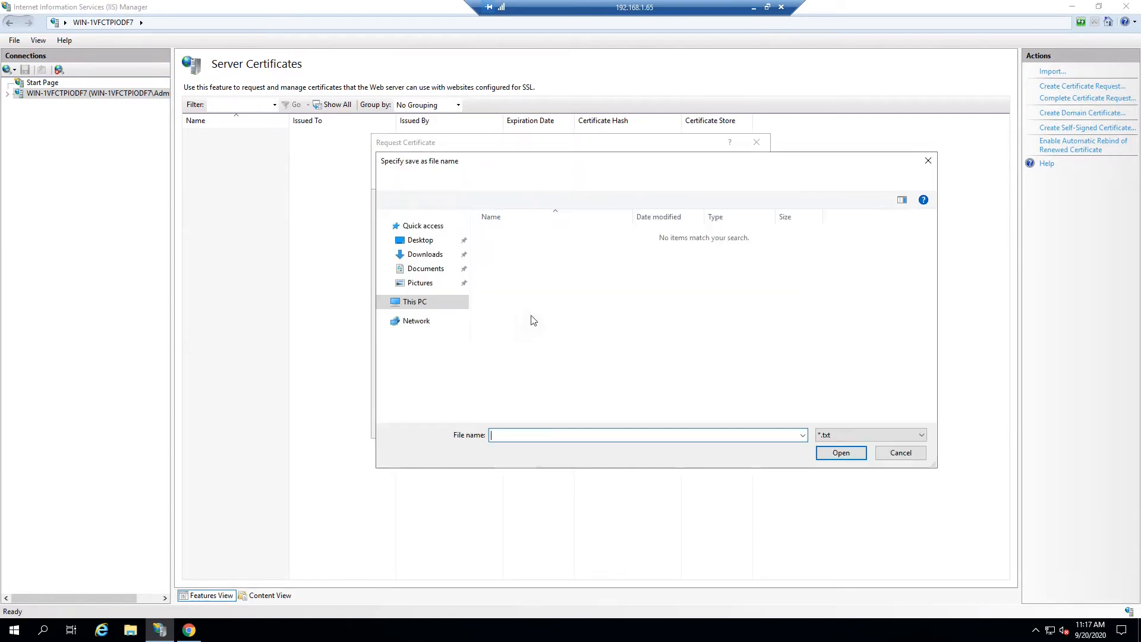
pyautogui.click(421, 240)
pyautogui.click(500, 435)
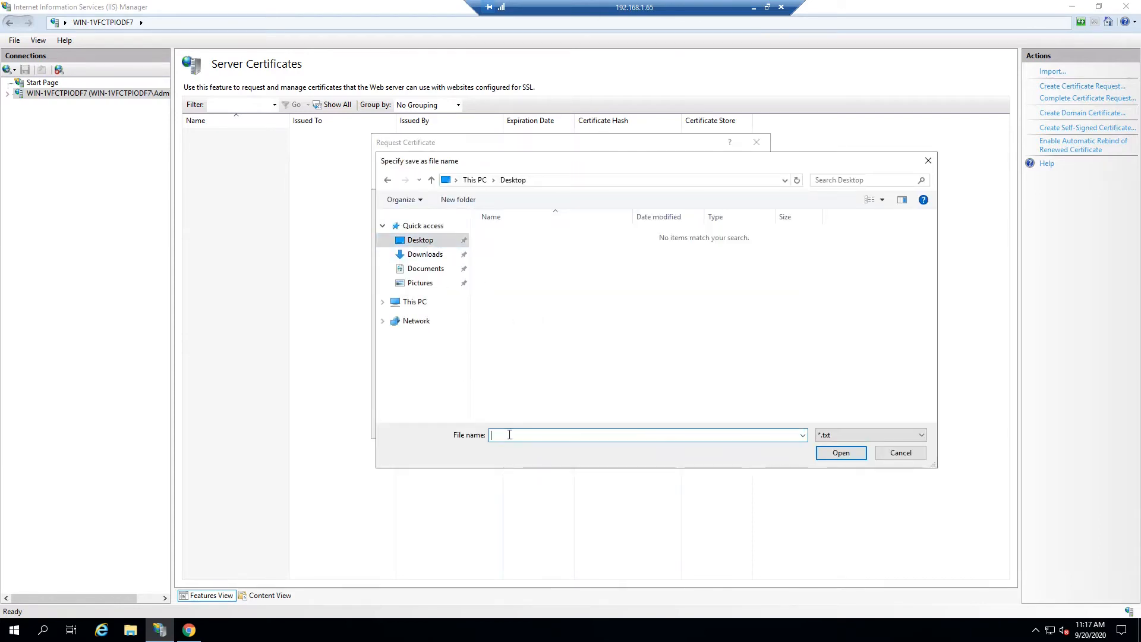
pyautogui.write('youtube_demo')
pyautogui.click(826, 455)
pyautogui.click(682, 423)
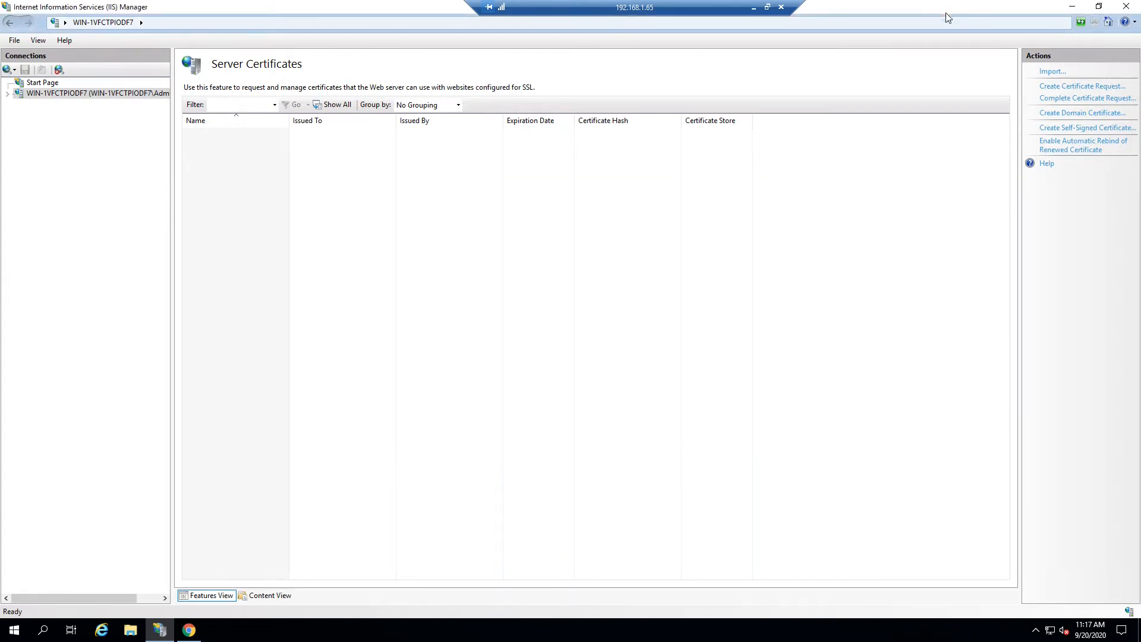
# Restore IIS Manager to a smaller window and bring the PKIAAS.io browser window in front of it
pyautogui.doubleClick(946, 12)
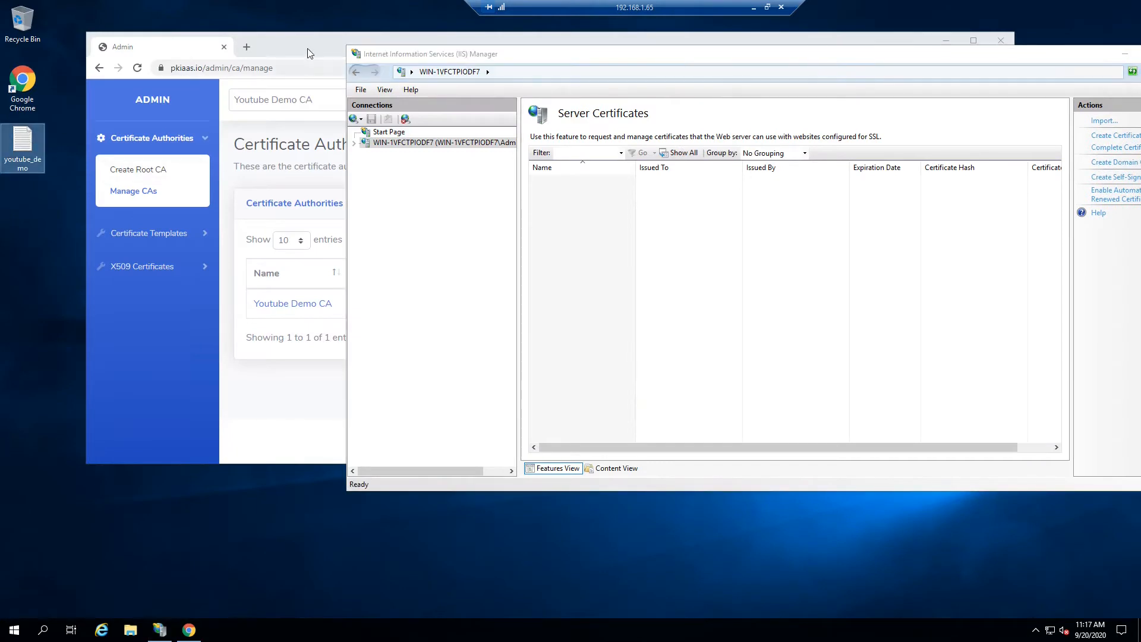
pyautogui.moveTo(307, 53); pyautogui.dragTo(297, 51)
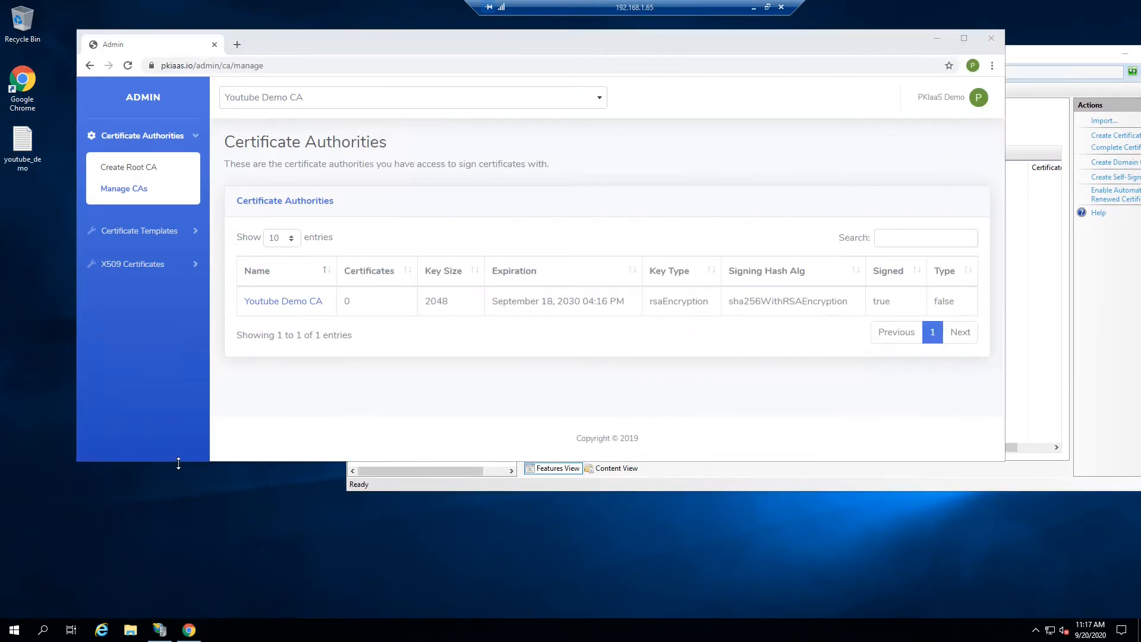
pyautogui.press('super+r')
pyautogui.press('Down')
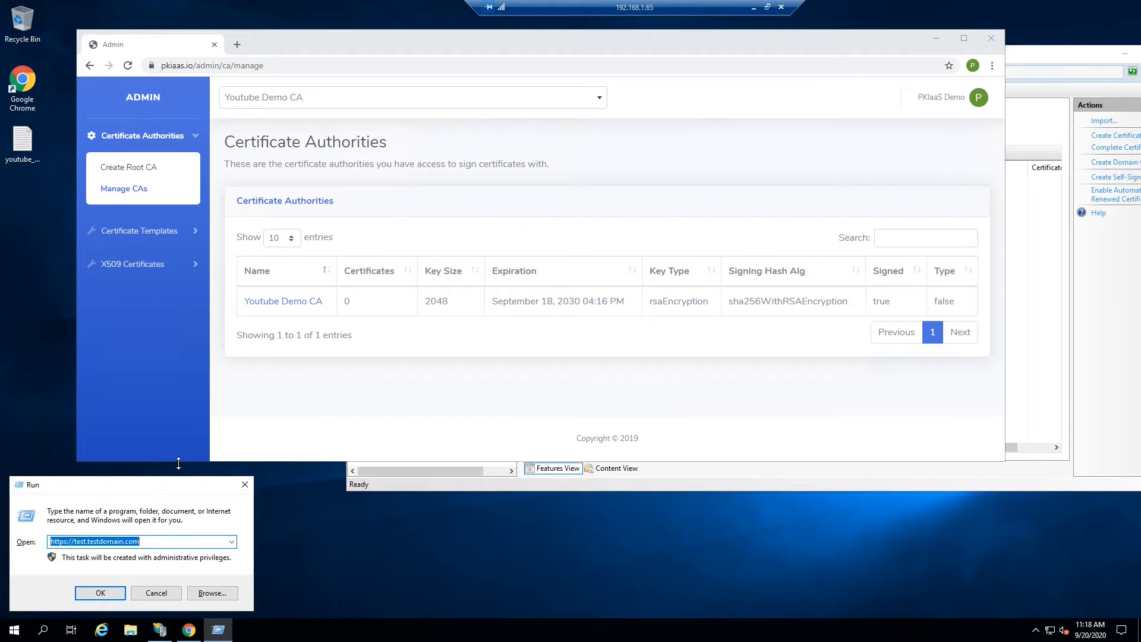
pyautogui.press('Return')
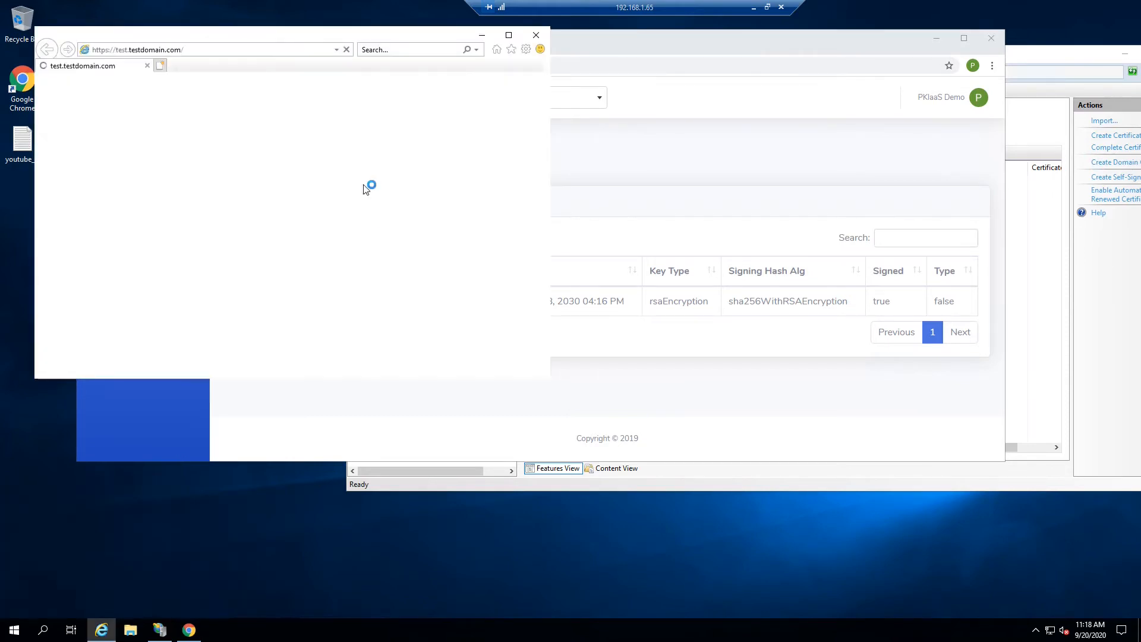
pyautogui.click(535, 35)
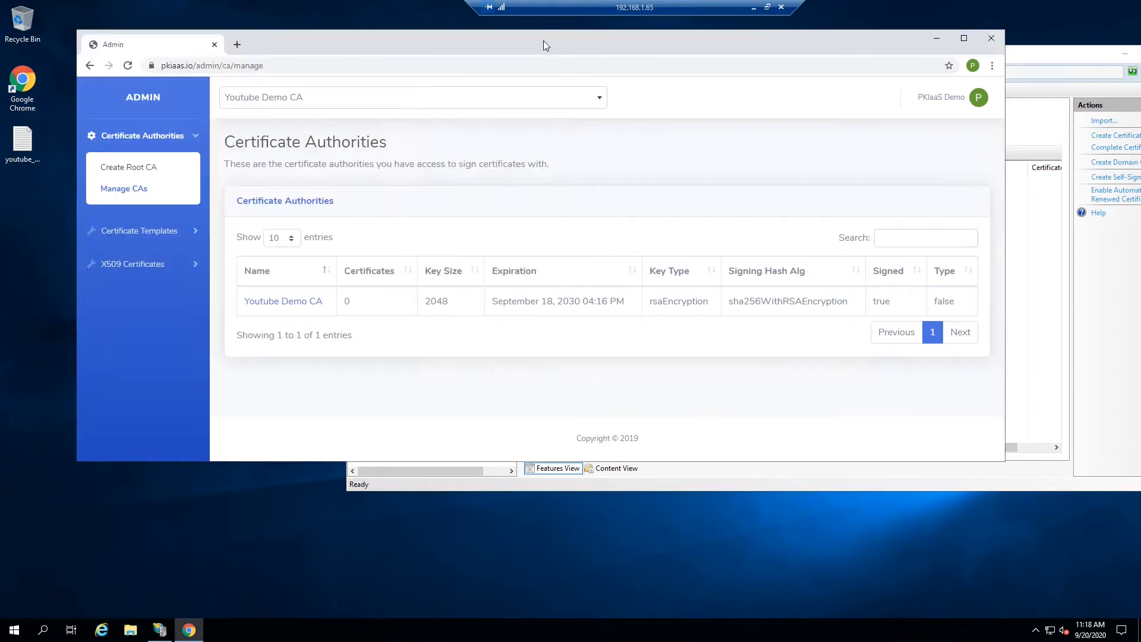
# Arrange the browser and IIS Manager windows within the desktop and open the youtube_demo request file in Notepad
pyautogui.moveTo(543, 40); pyautogui.dragTo(552, 43)
pyautogui.moveTo(1027, 54); pyautogui.dragTo(901, 124)
pyautogui.doubleClick(14, 147)
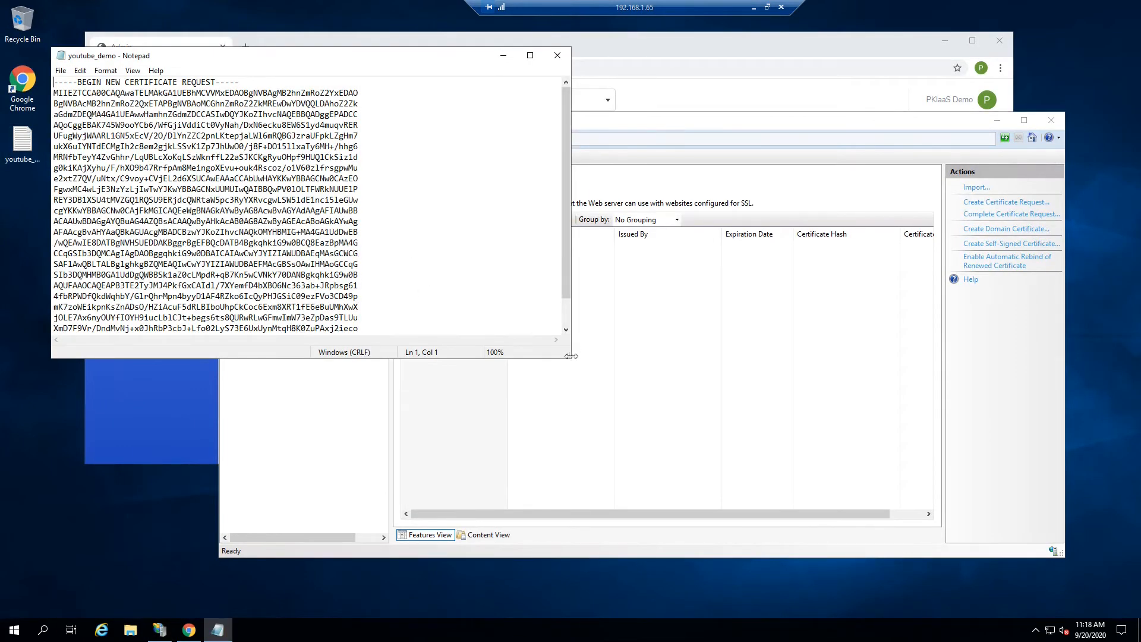
# Enlarge the Notepad window and copy the entire certificate request text, including its BEGIN and END lines
pyautogui.moveTo(569, 357); pyautogui.dragTo(576, 445)
pyautogui.moveTo(284, 360); pyautogui.dragTo(12, 87)
pyautogui.rightClick(103, 127)
pyautogui.click(136, 165)
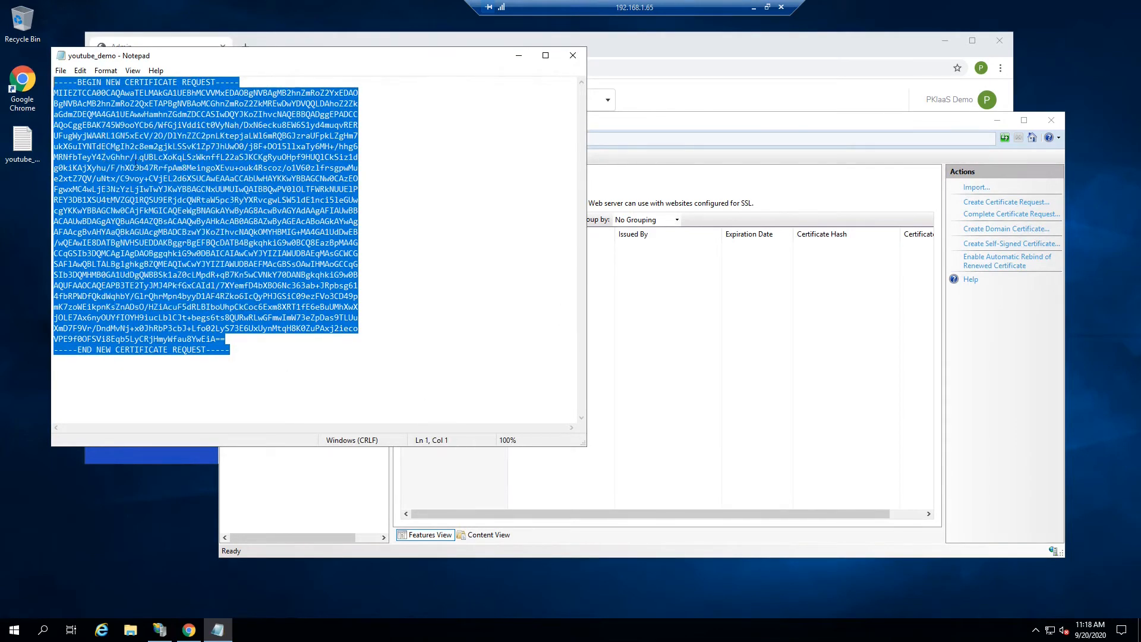
# Switch to the PKIAAS.io browser window, maximize it and open the page for managing certificate templates
pyautogui.click(517, 59)
pyautogui.click(607, 49)
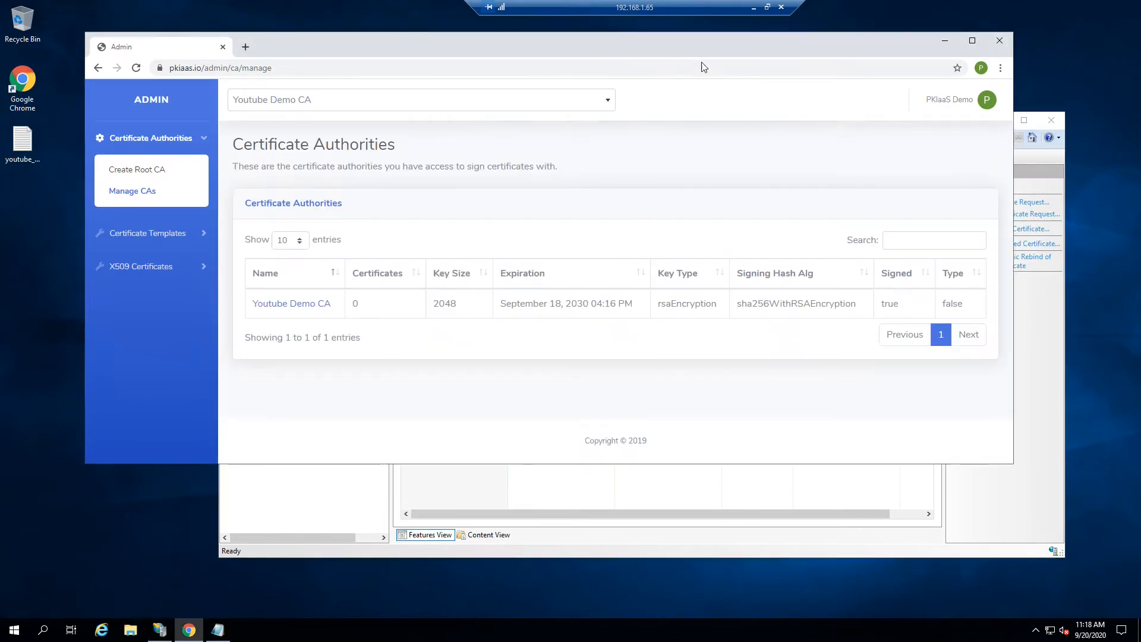
pyautogui.click(971, 41)
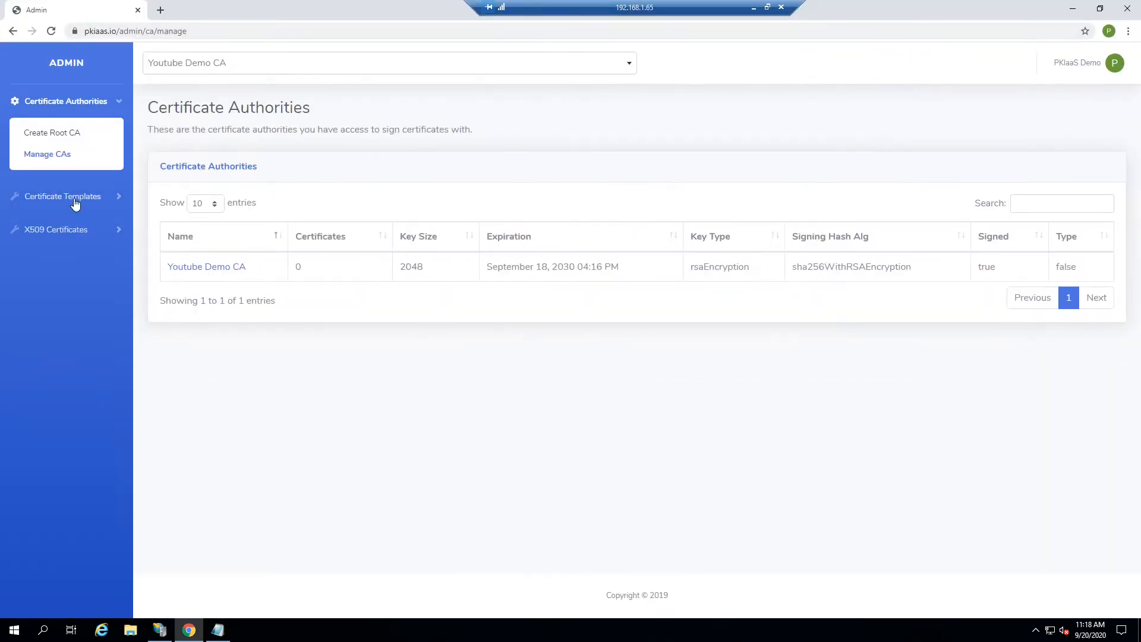
pyautogui.click(53, 198)
pyautogui.click(52, 188)
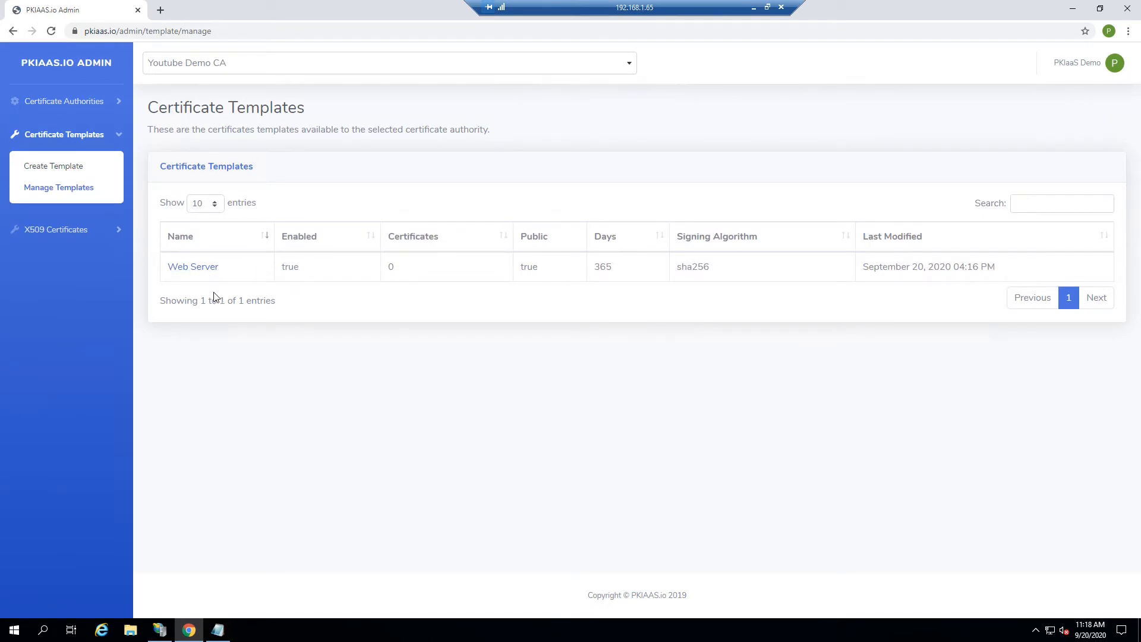
# Submit the copied certificate request as a CSR against the Web Server template
pyautogui.click(212, 272)
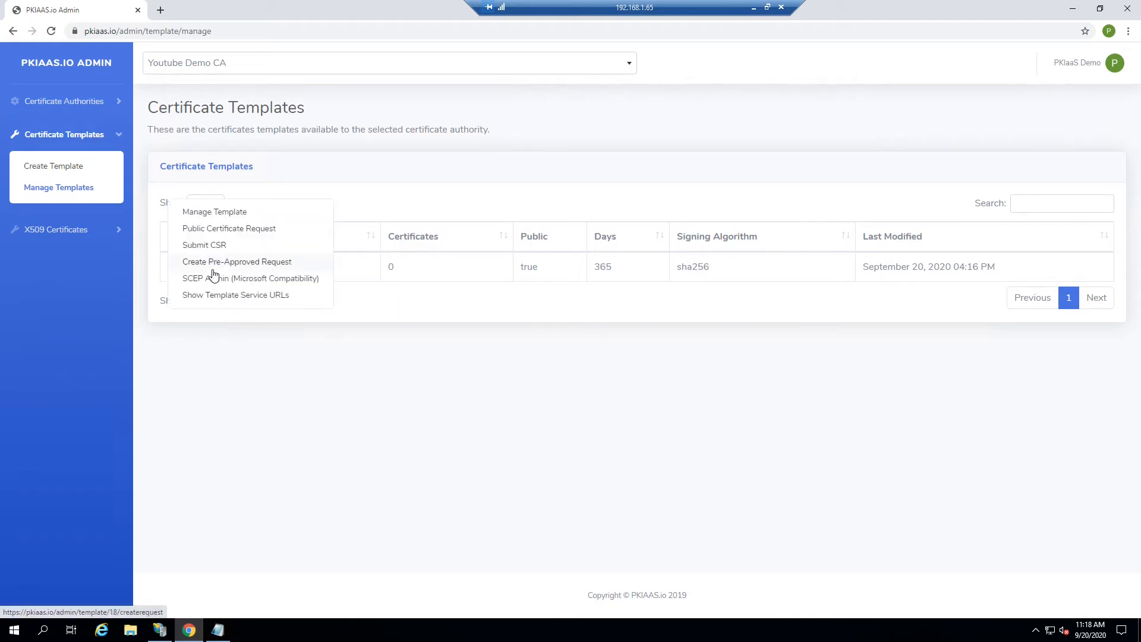
pyautogui.click(211, 244)
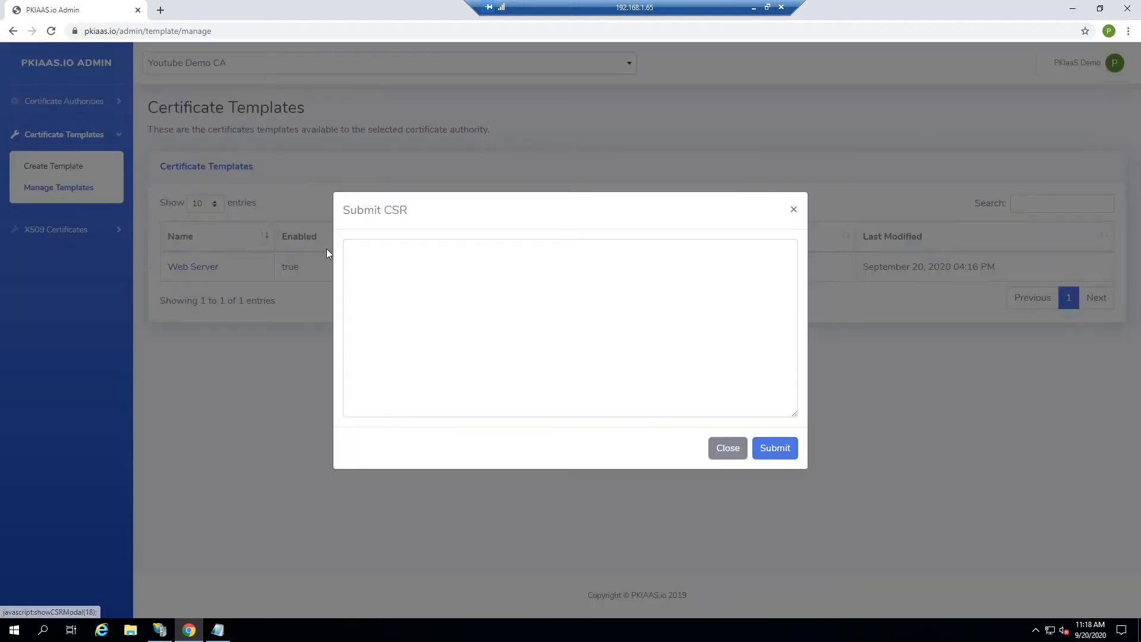
pyautogui.hotkey('ctrl', 'v')
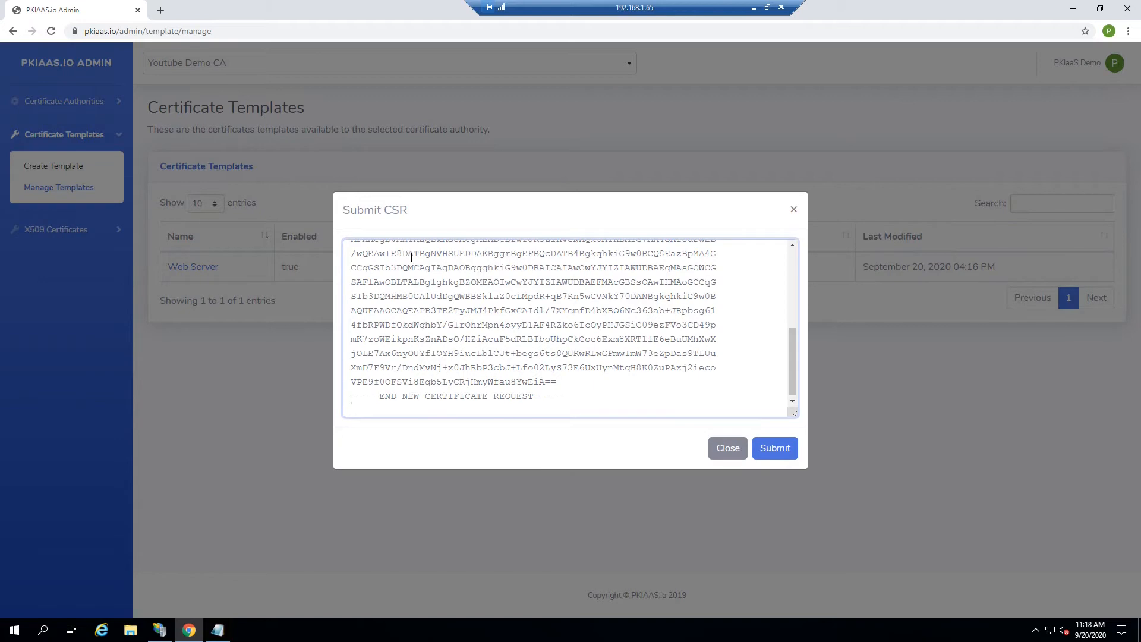
pyautogui.click(775, 449)
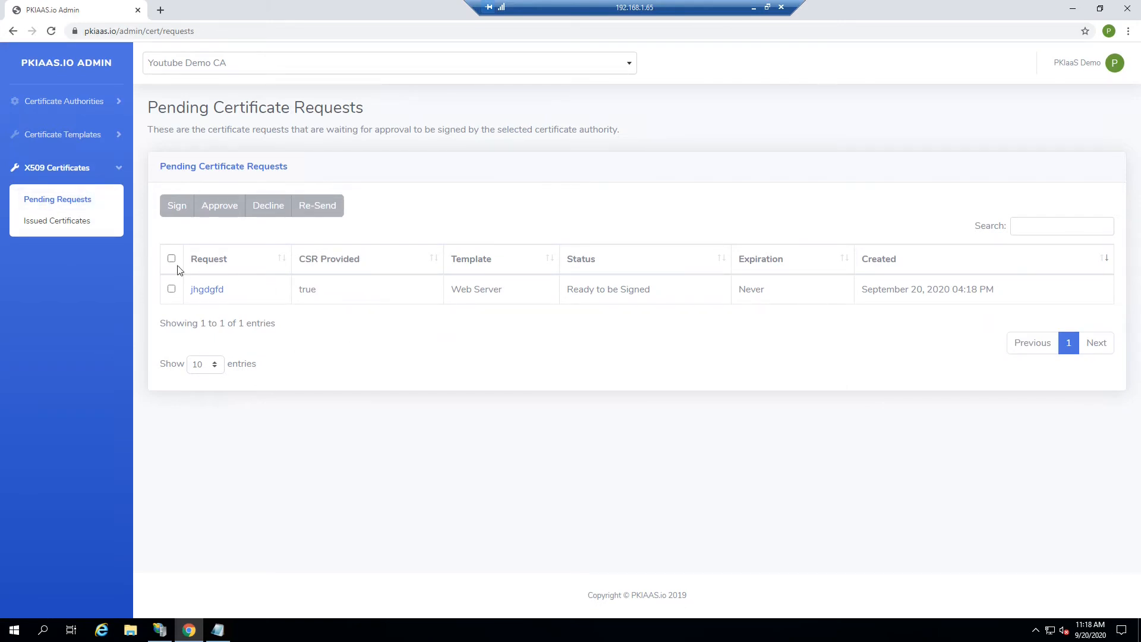
# Open the pending jhgdgfd request, enable overriding its requested attributes and remove all of its subject attributes
pyautogui.click(210, 292)
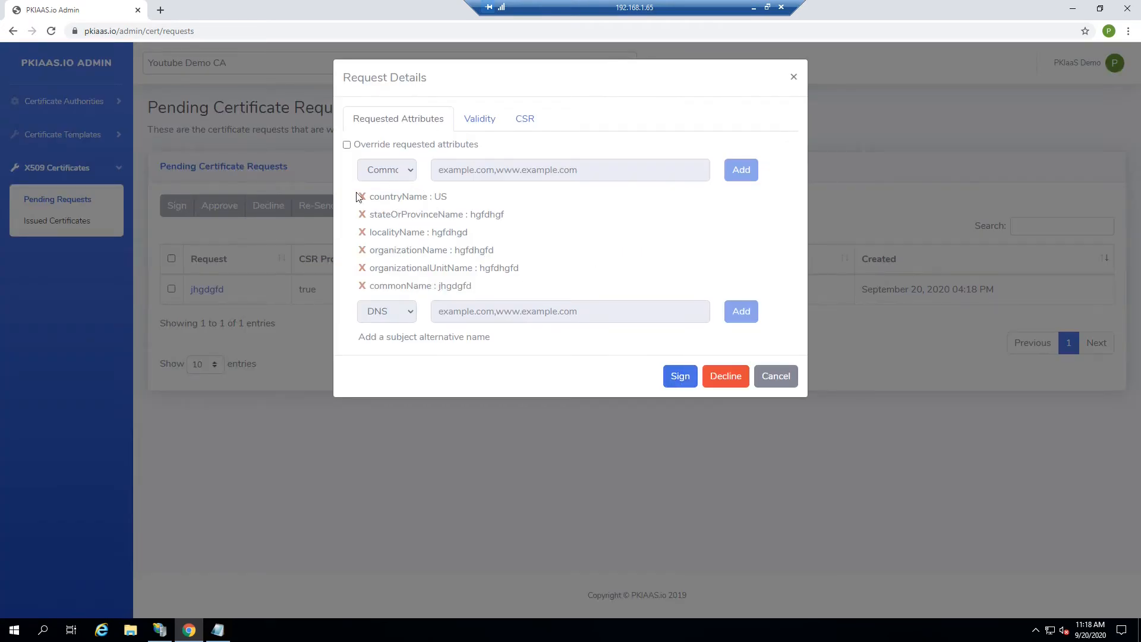
pyautogui.moveTo(369, 196); pyautogui.dragTo(490, 264)
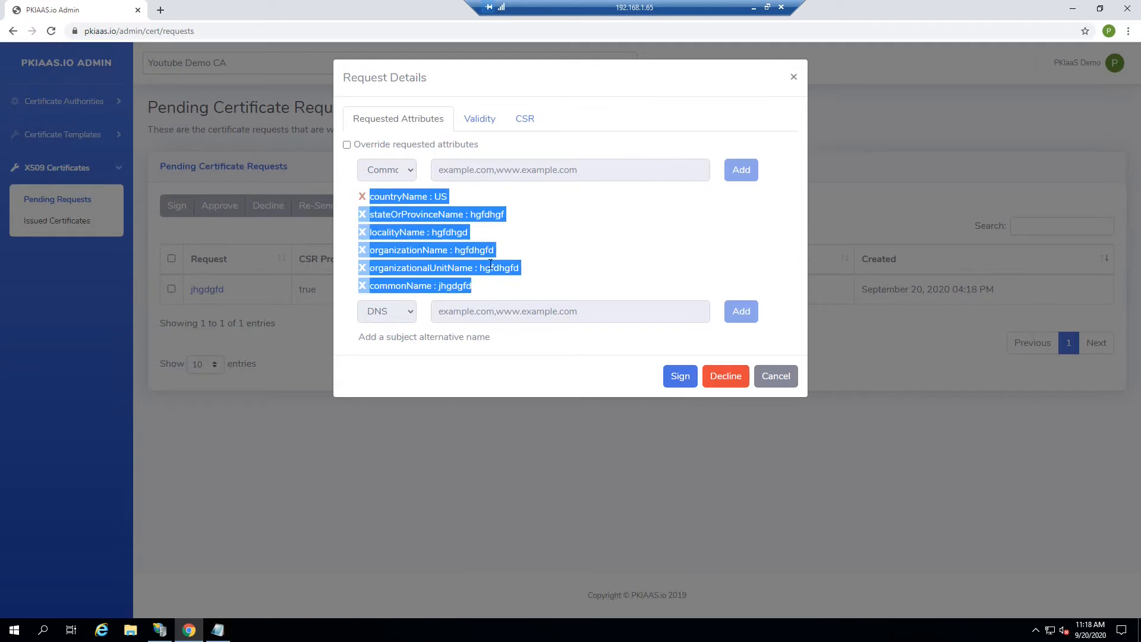
pyautogui.click(486, 254)
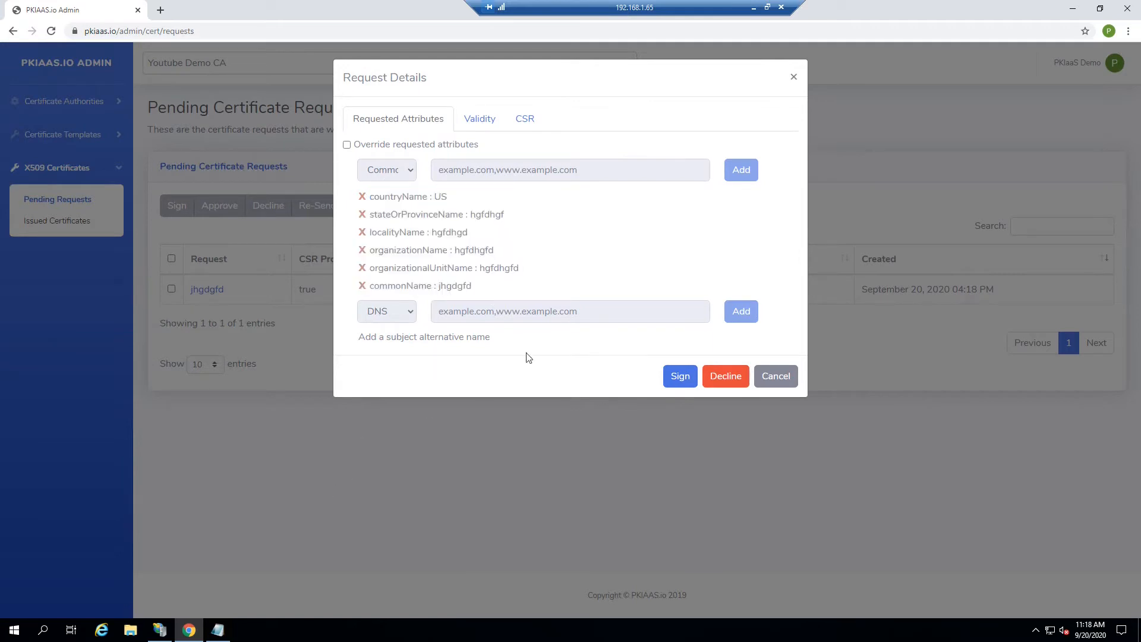
pyautogui.click(347, 145)
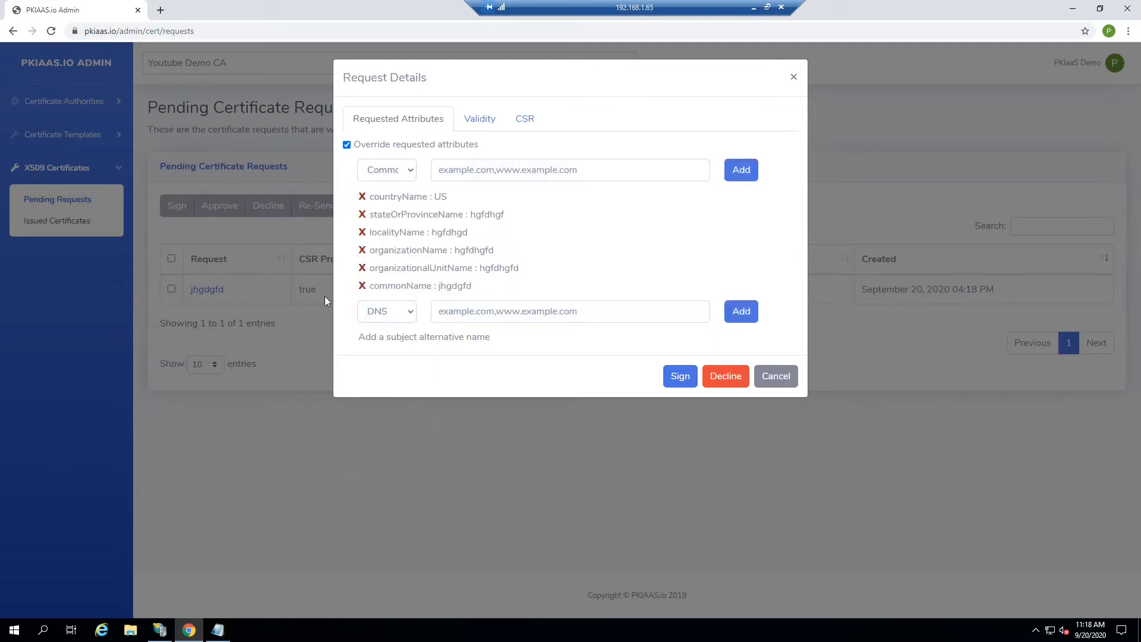
pyautogui.doubleClick(362, 197)
pyautogui.doubleClick(361, 197)
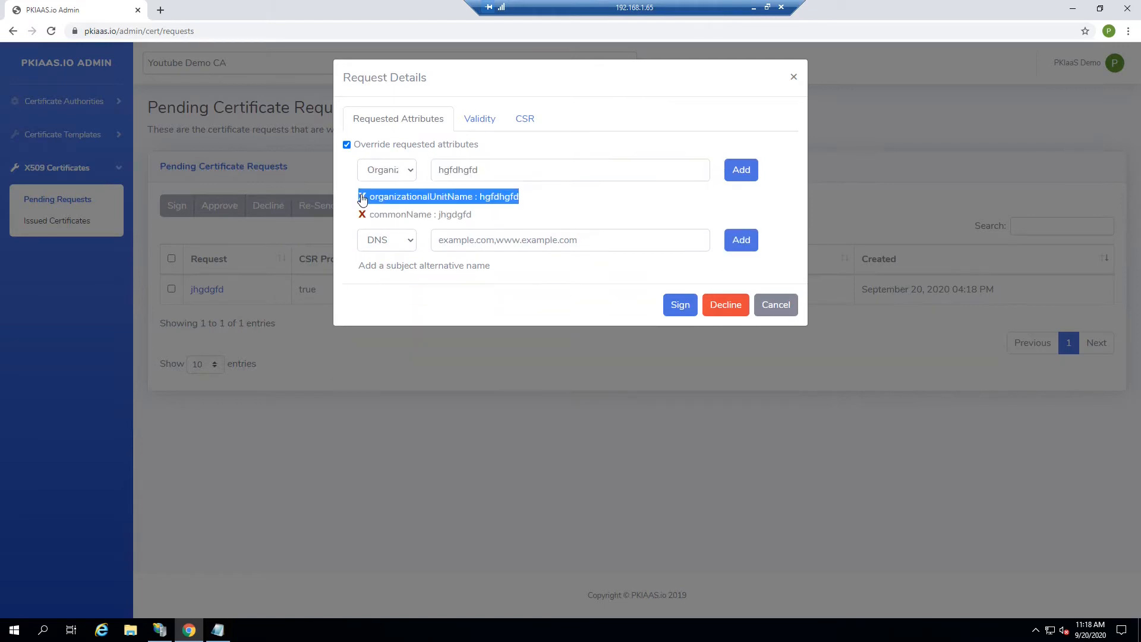
pyautogui.click(361, 196)
pyautogui.click(361, 196)
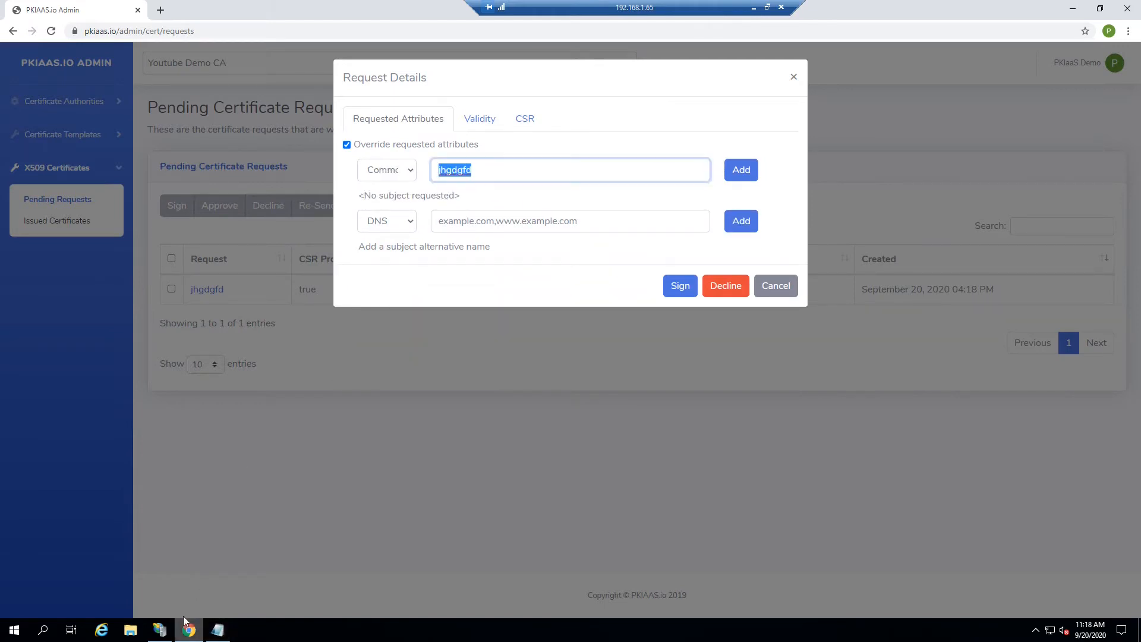
# Copy the host name test.testdomain.com from the address in the Windows Run dialog and dismiss the dialog
pyautogui.press('super+r')
pyautogui.click(166, 542)
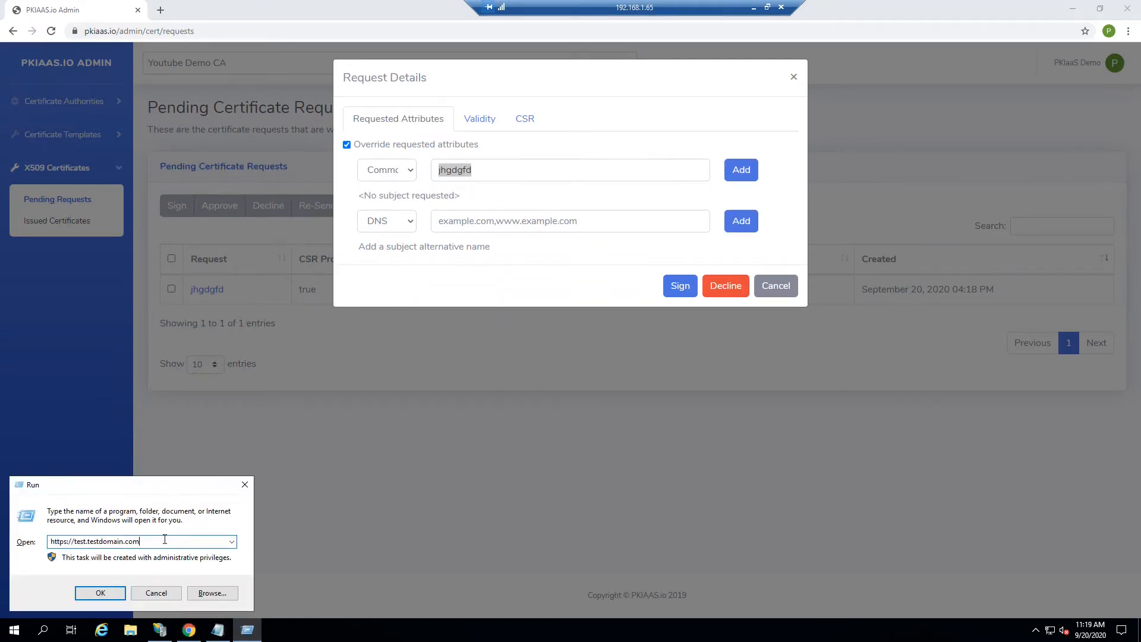
pyautogui.moveTo(166, 541); pyautogui.dragTo(81, 541)
pyautogui.rightClick(85, 545)
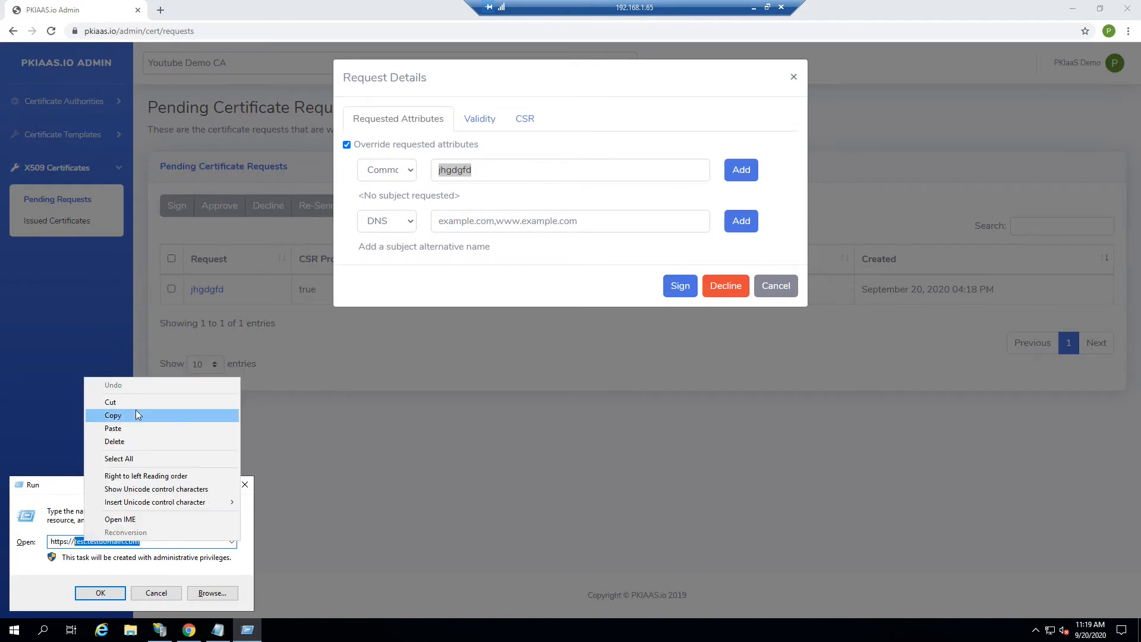
pyautogui.click(134, 415)
pyautogui.click(156, 592)
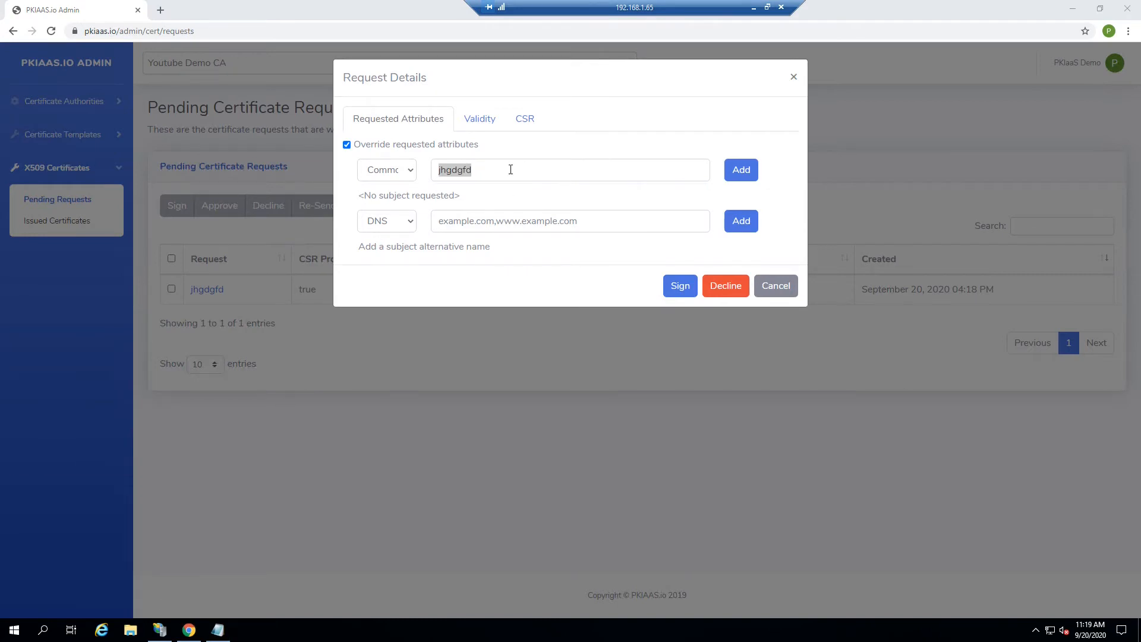
# Add test.testdomain.com as the request's common name and DNS subject alternative name, and sign the request
pyautogui.hotkey('ctrl', 'v')
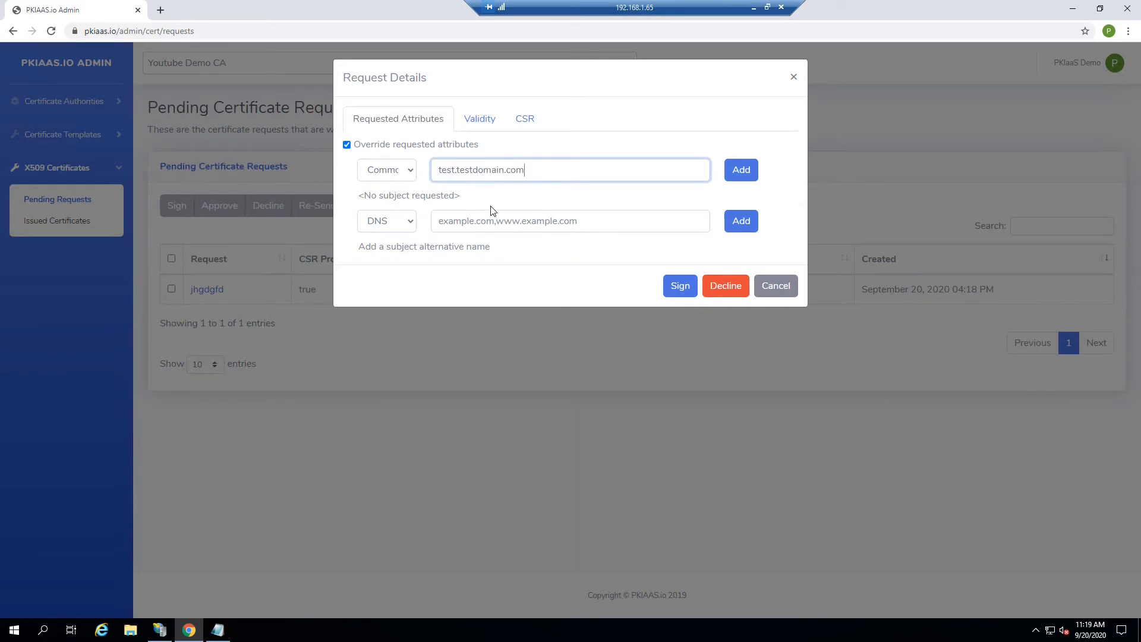
pyautogui.click(465, 222)
pyautogui.hotkey('ctrl', 'v')
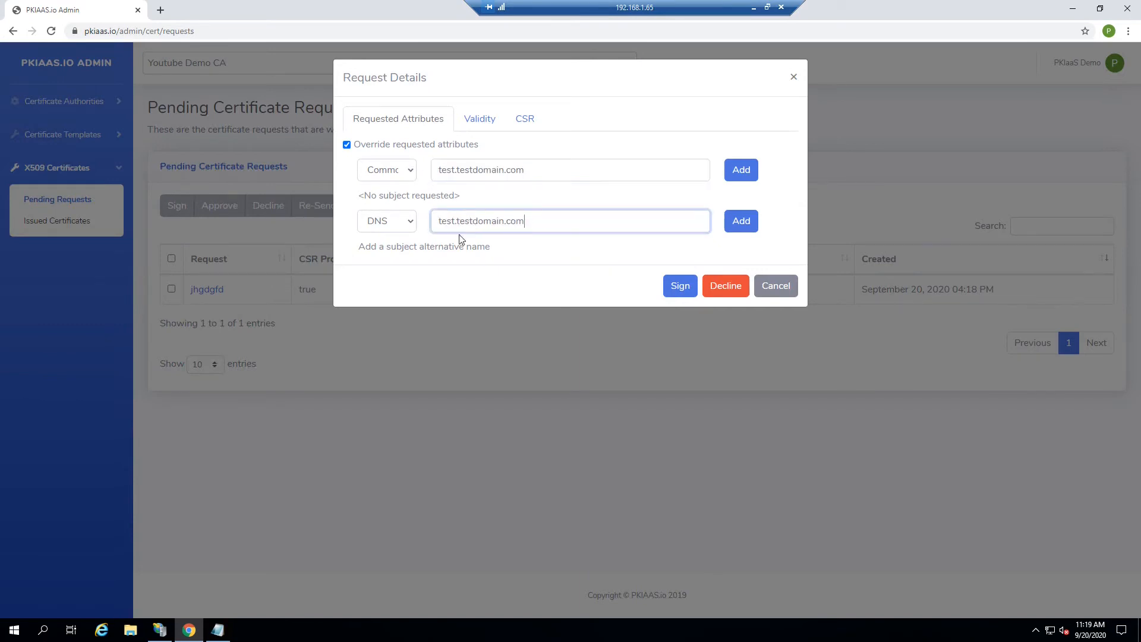
pyautogui.click(737, 170)
pyautogui.click(741, 226)
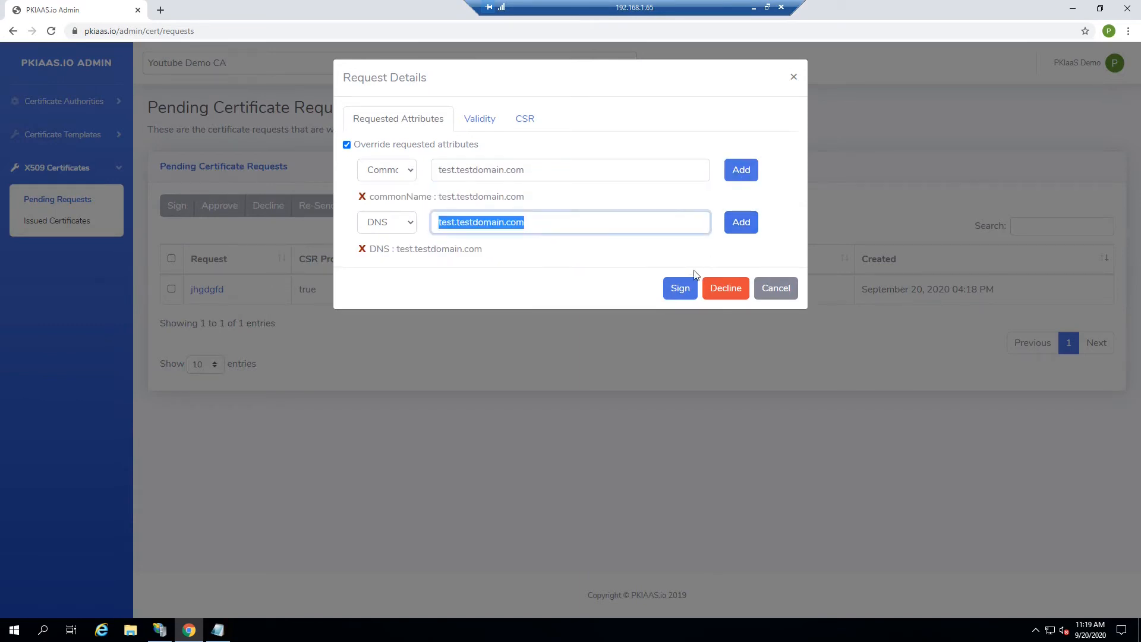
pyautogui.click(679, 291)
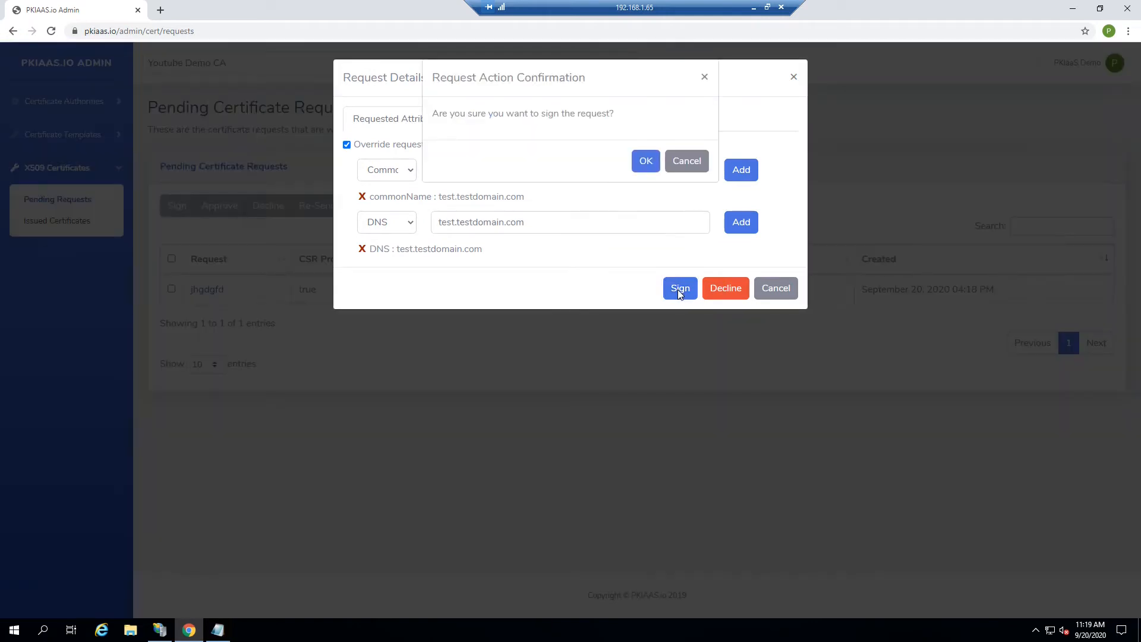
pyautogui.click(638, 163)
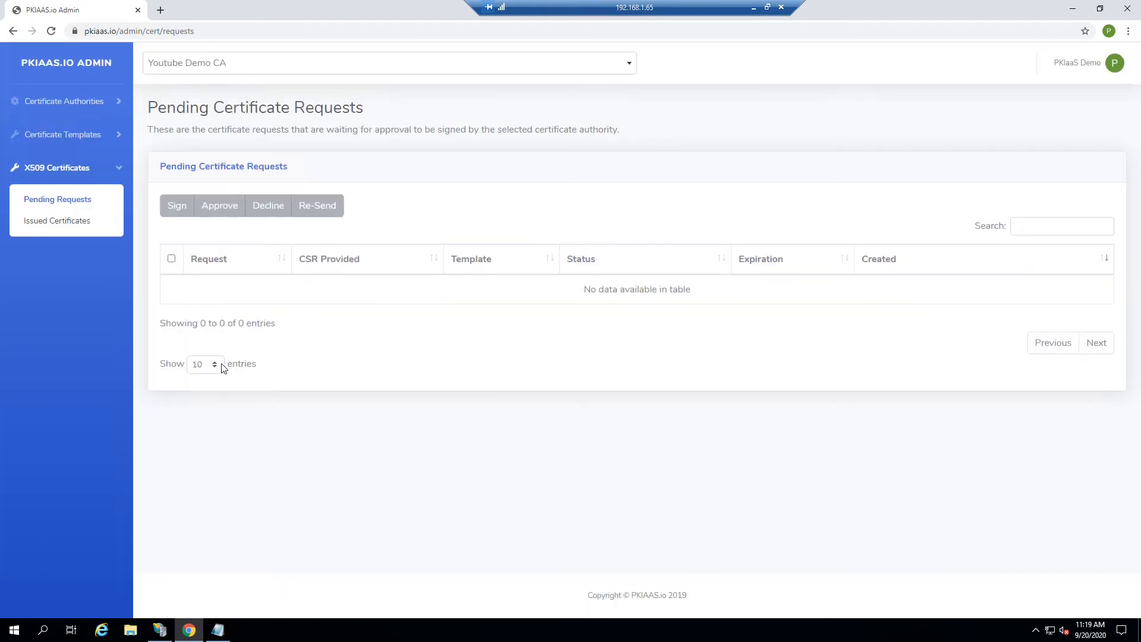
# Open the details of the issued test.testdomain.com certificate and look over its public key text
pyautogui.click(51, 225)
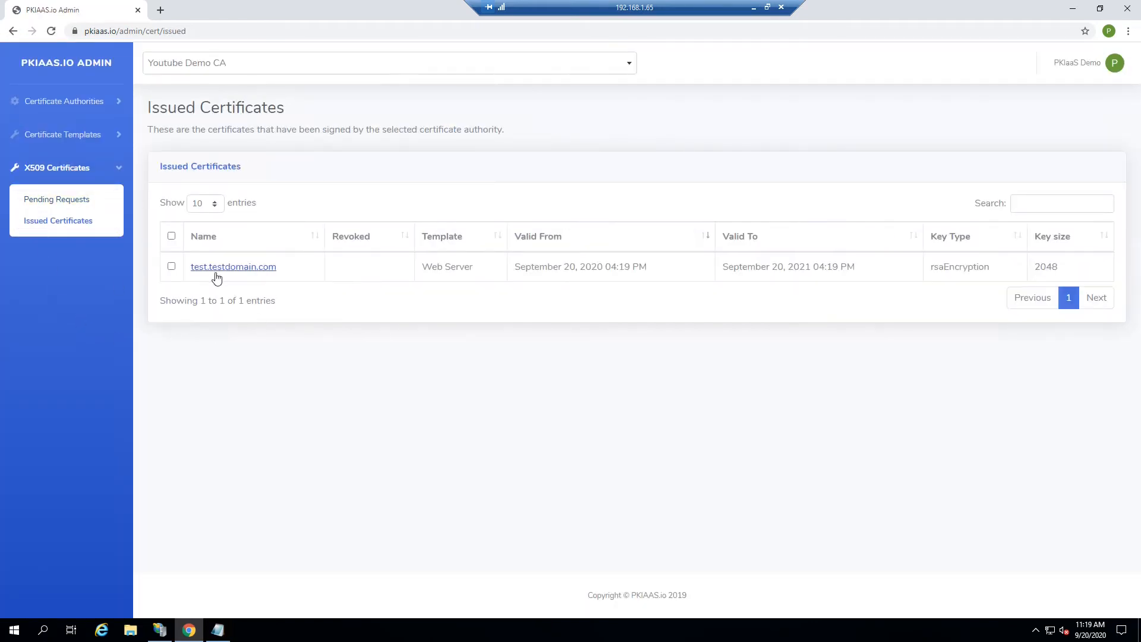
pyautogui.click(225, 270)
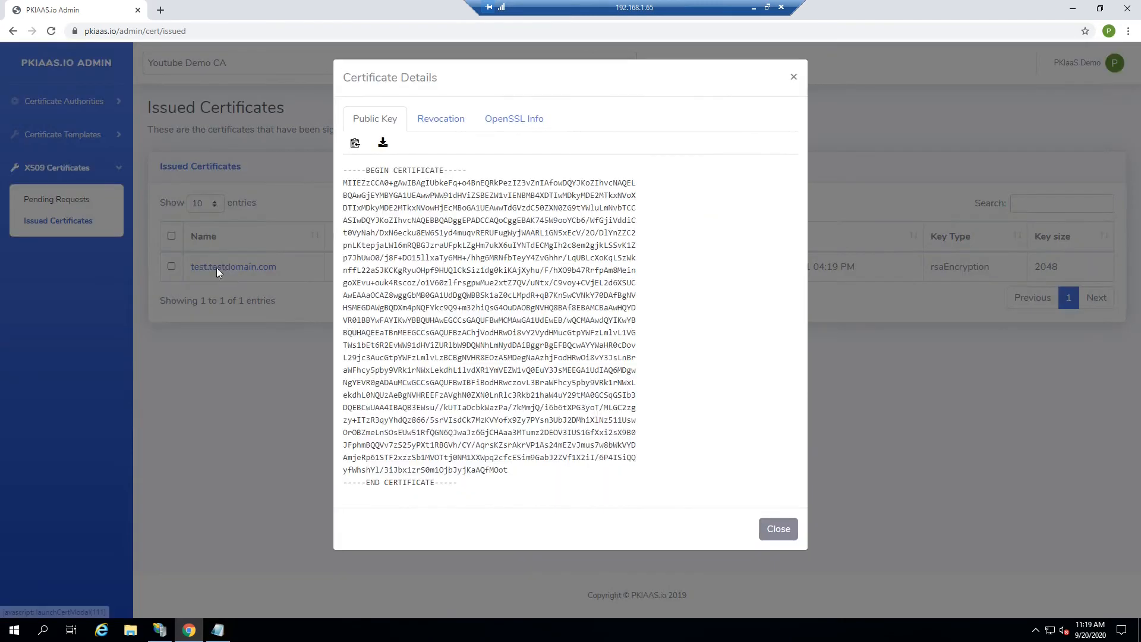
pyautogui.moveTo(480, 492); pyautogui.dragTo(337, 174)
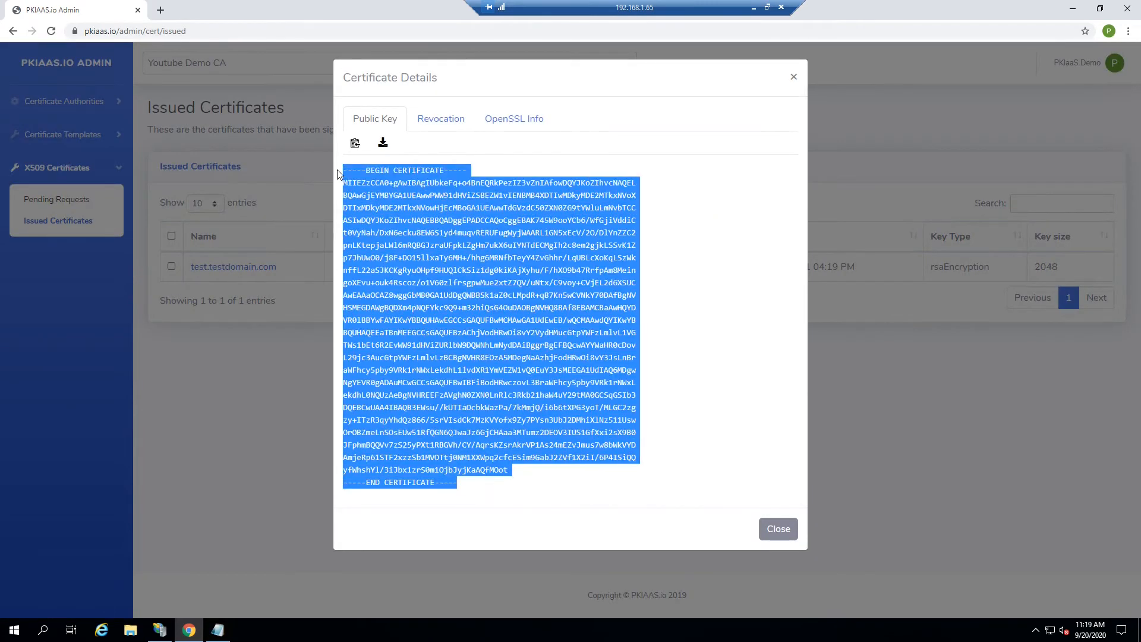
pyautogui.click(479, 245)
# Switch to IIS Manager and start completing the certificate request from the server certificates
pyautogui.click(159, 630)
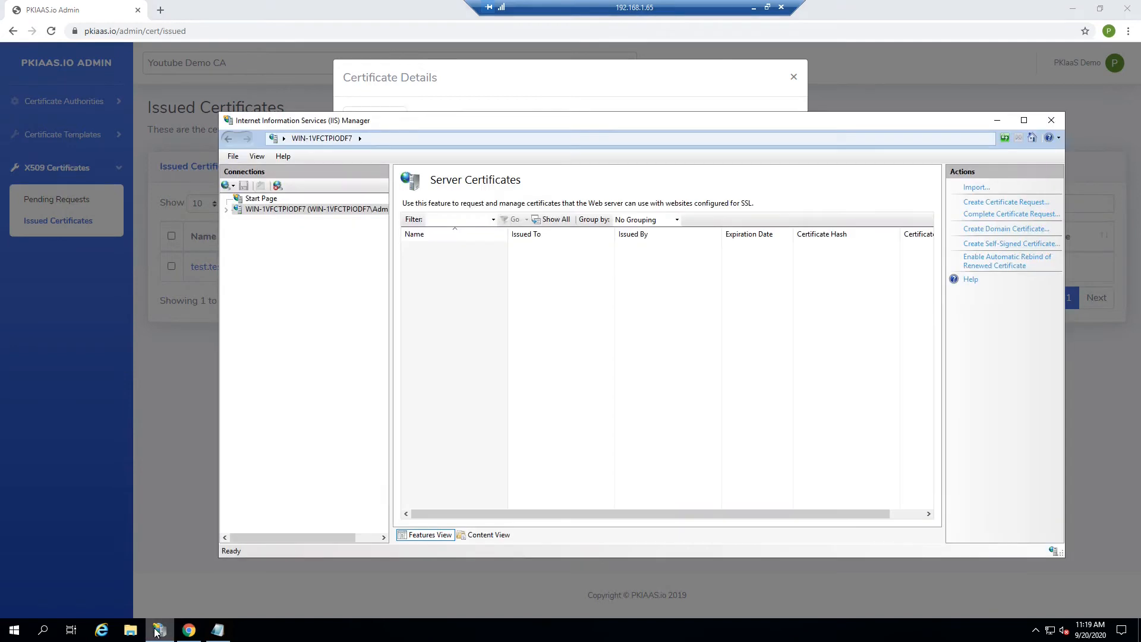
pyautogui.rightClick(433, 265)
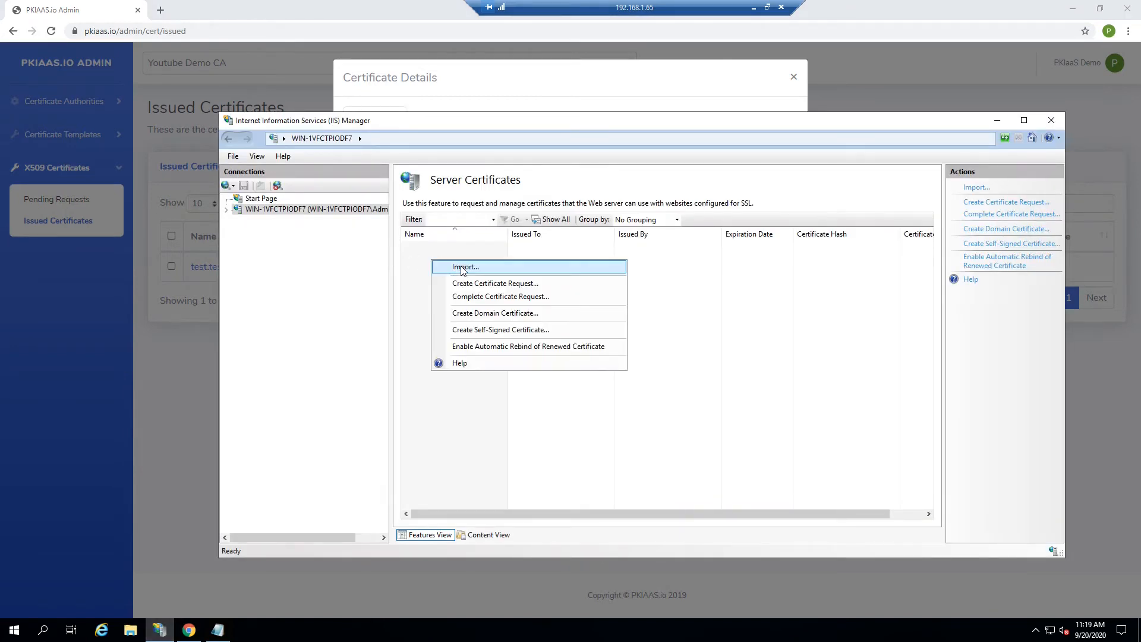
pyautogui.click(476, 296)
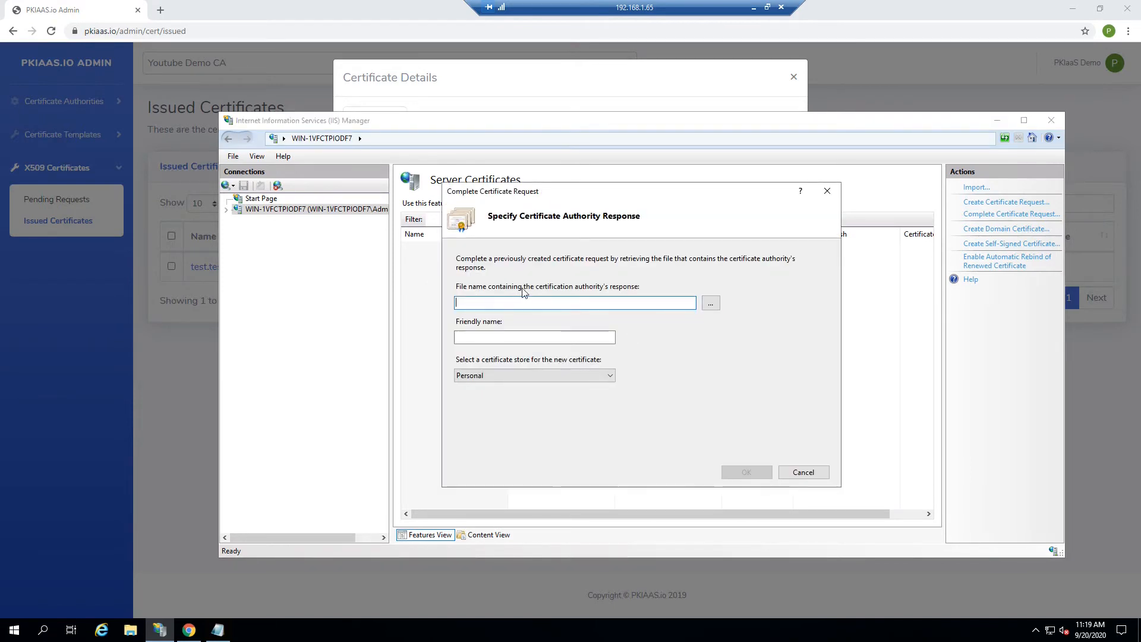
# Return to the browser, download the issued certificate, keep cert (1).crt and show it in its folder
pyautogui.click(445, 100)
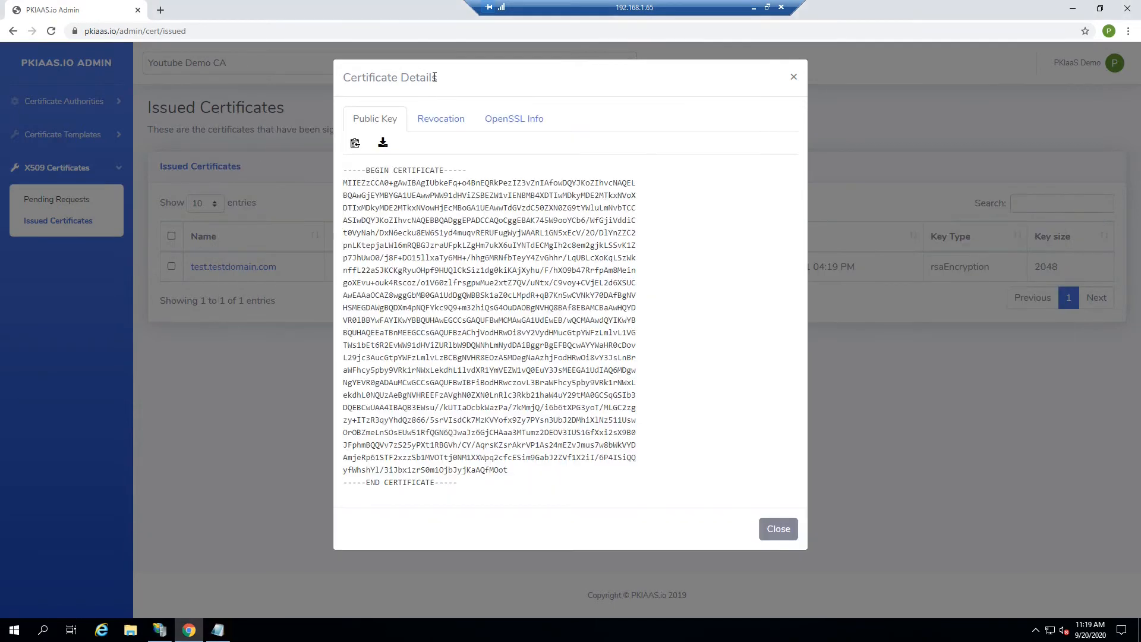
pyautogui.click(383, 143)
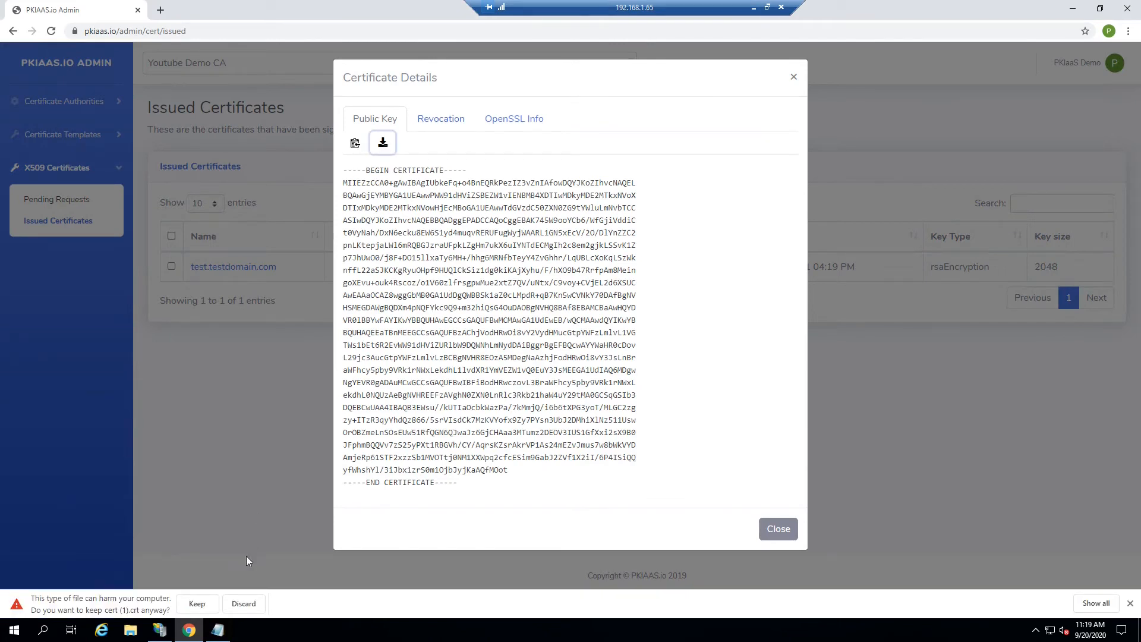
pyautogui.click(185, 604)
pyautogui.click(120, 604)
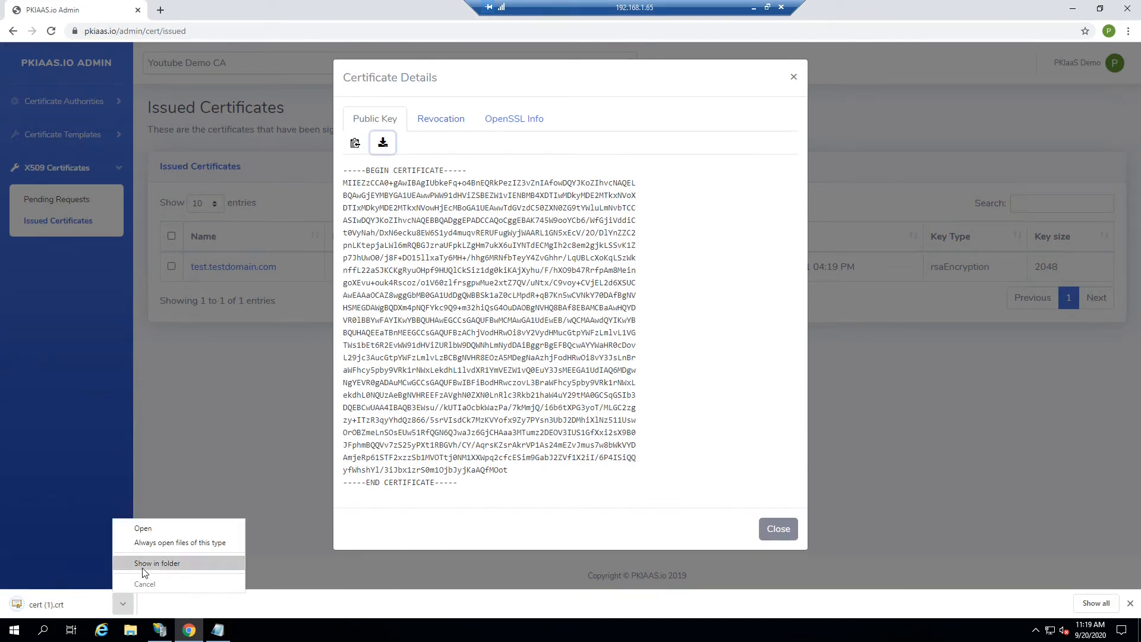
pyautogui.click(145, 574)
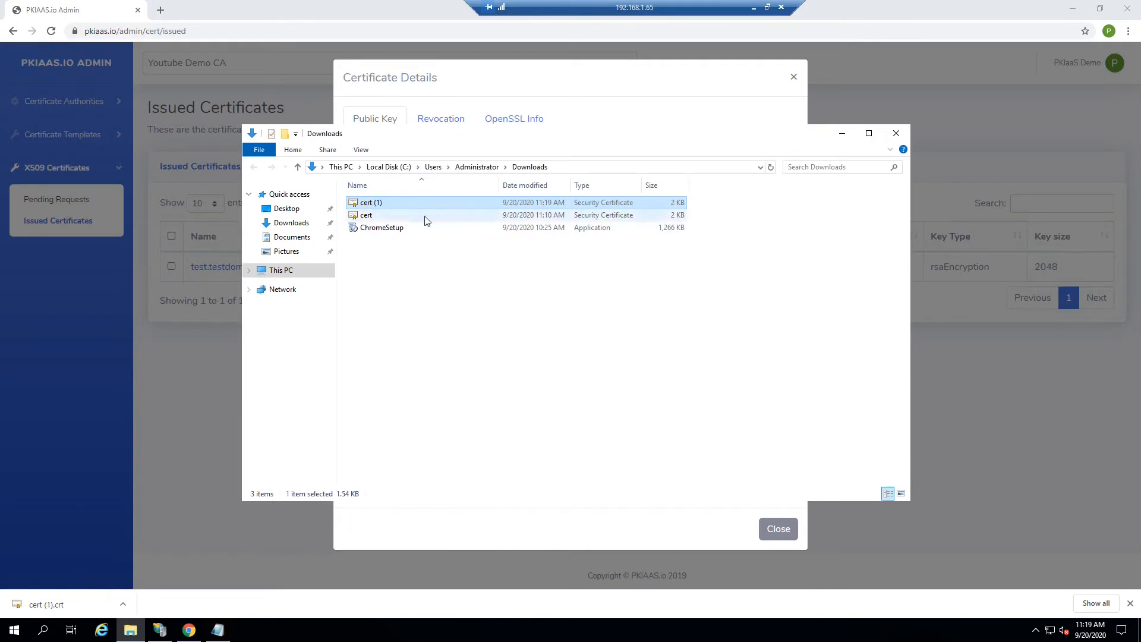
pyautogui.click(575, 168)
# Switch to IIS Manager and choose cert (1).crt from Downloads as the certification authority's response file, listing all file types
pyautogui.click(159, 630)
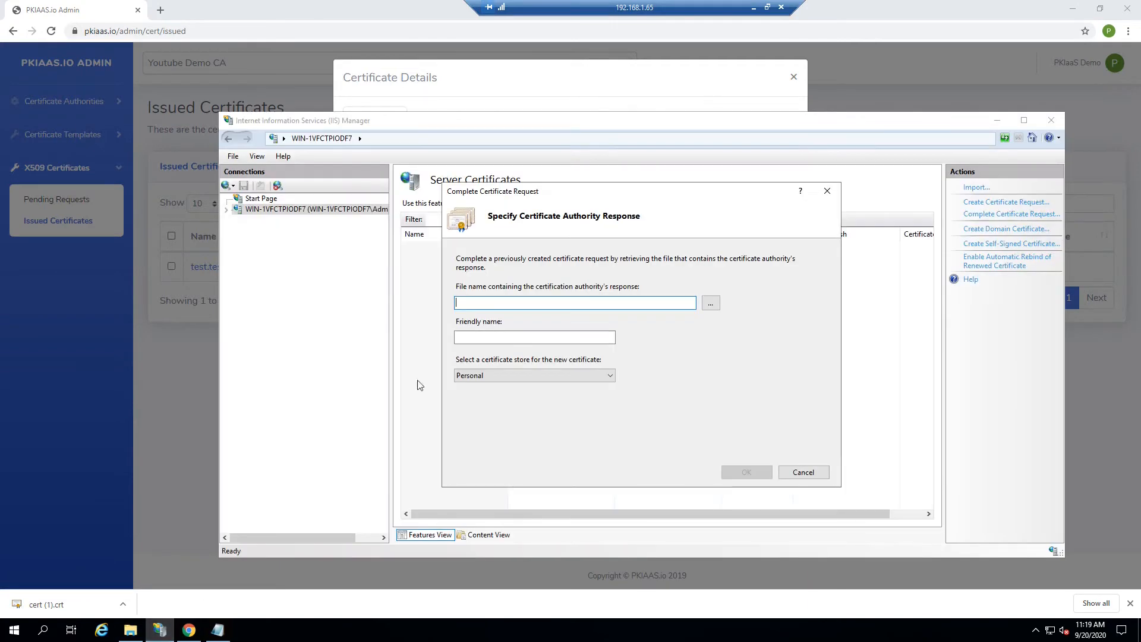
pyautogui.click(710, 303)
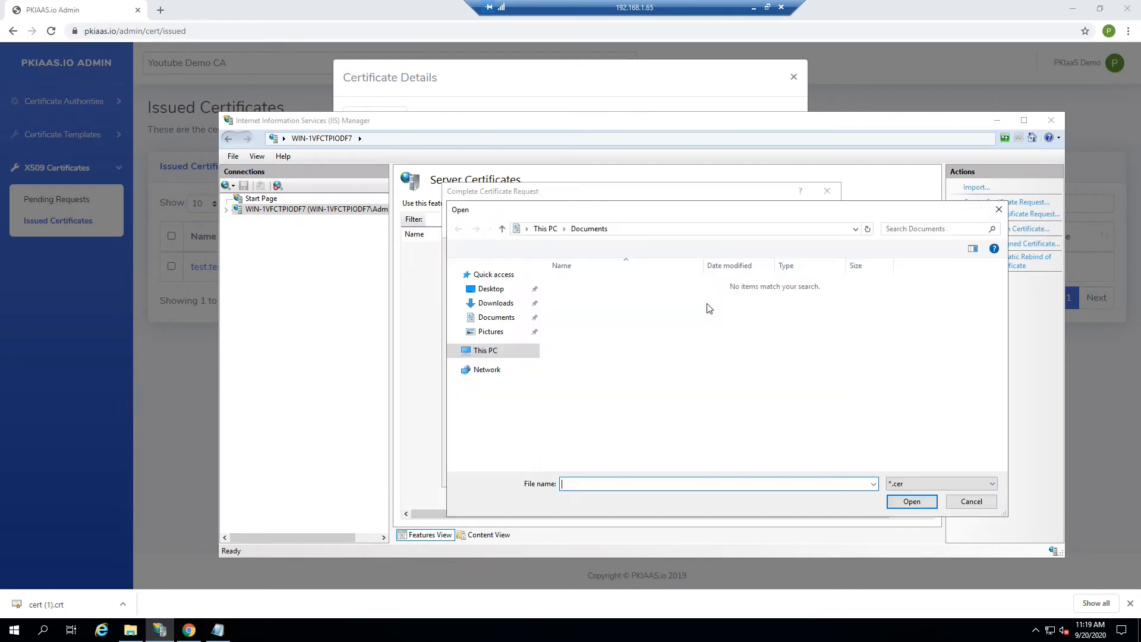
pyautogui.click(496, 303)
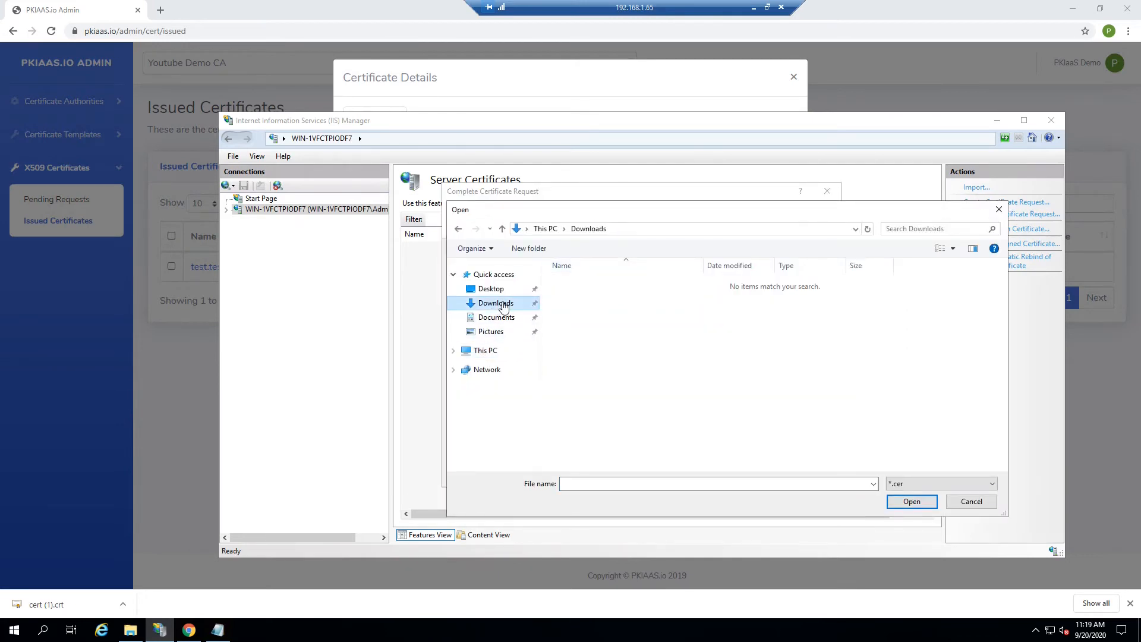
pyautogui.click(940, 483)
pyautogui.click(912, 502)
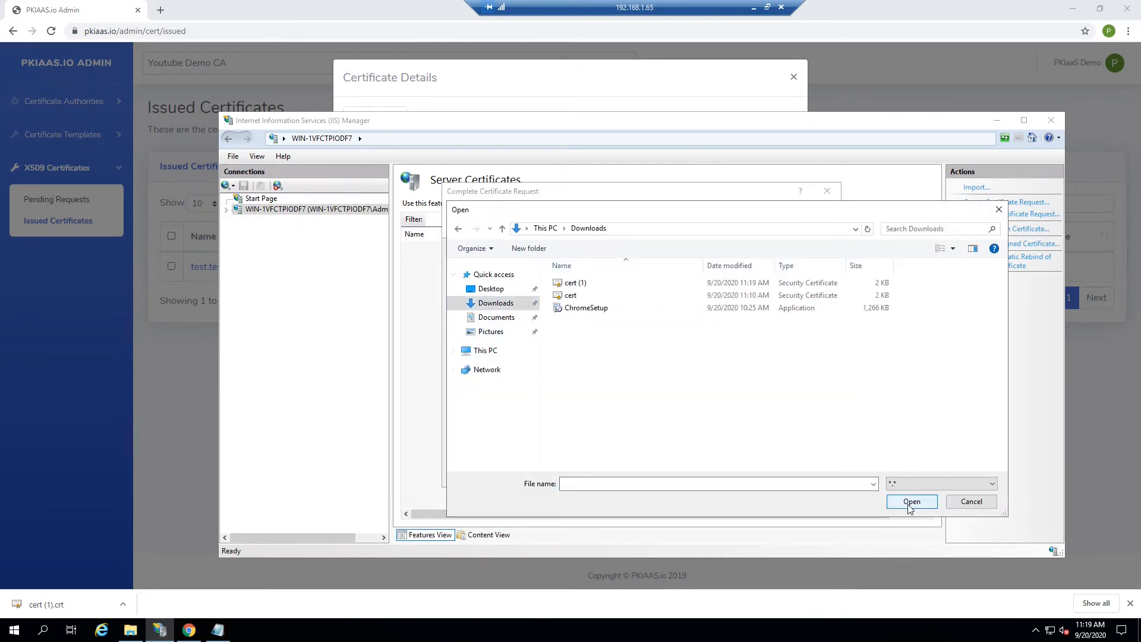
pyautogui.click(585, 283)
pyautogui.click(911, 502)
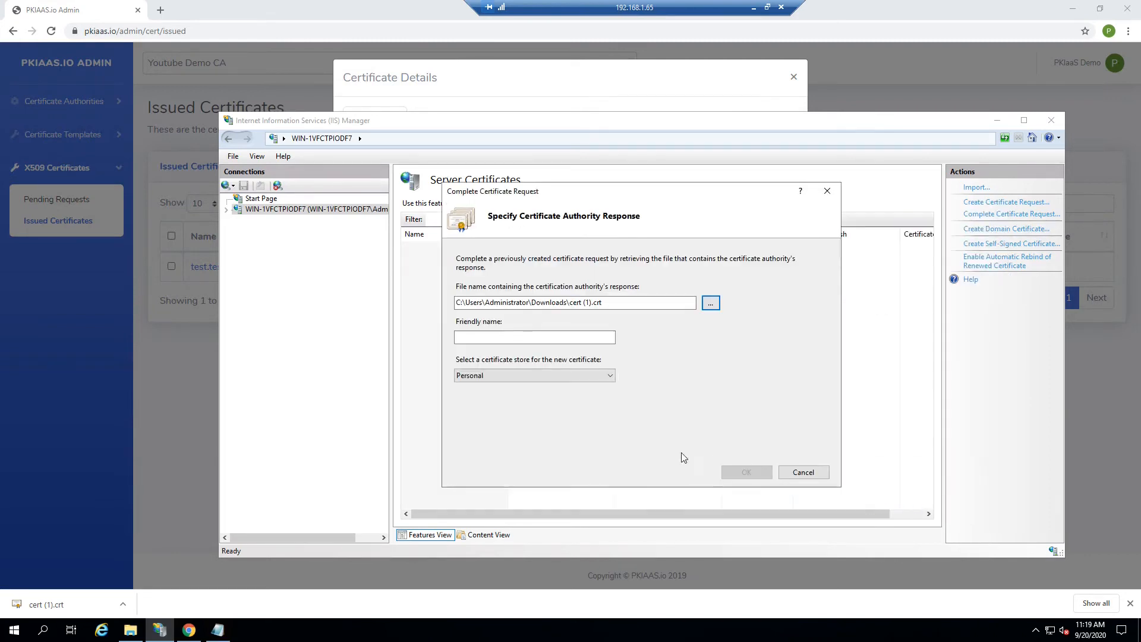
# Set the friendly name to test.testdomain.com and complete the certificate request with the Personal store
pyautogui.click(510, 339)
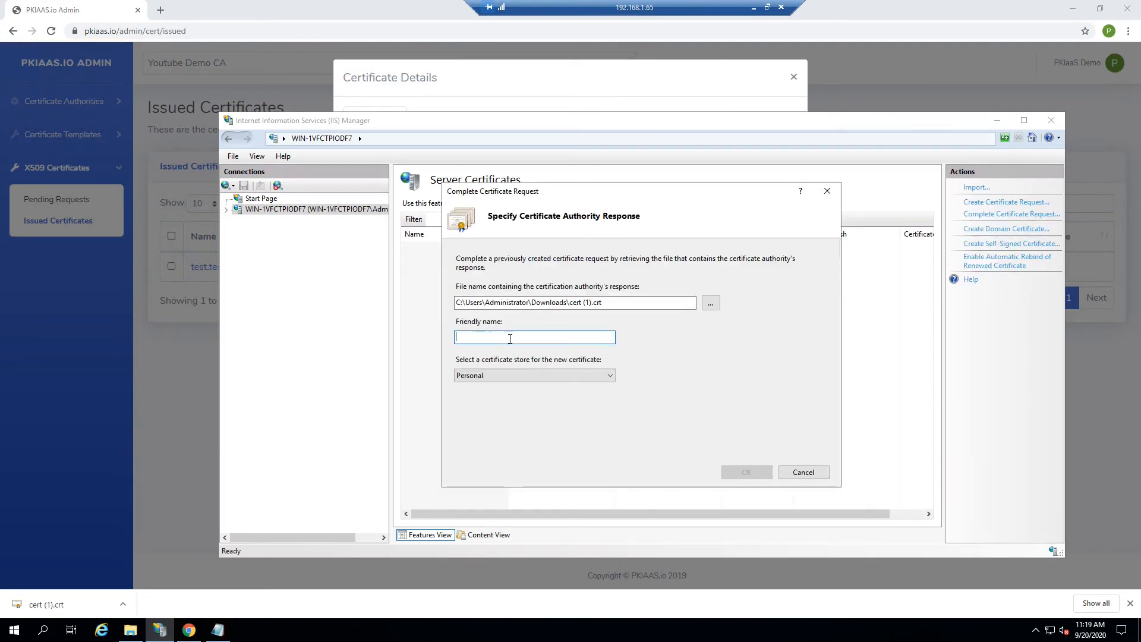
pyautogui.write('test.testdomain.com')
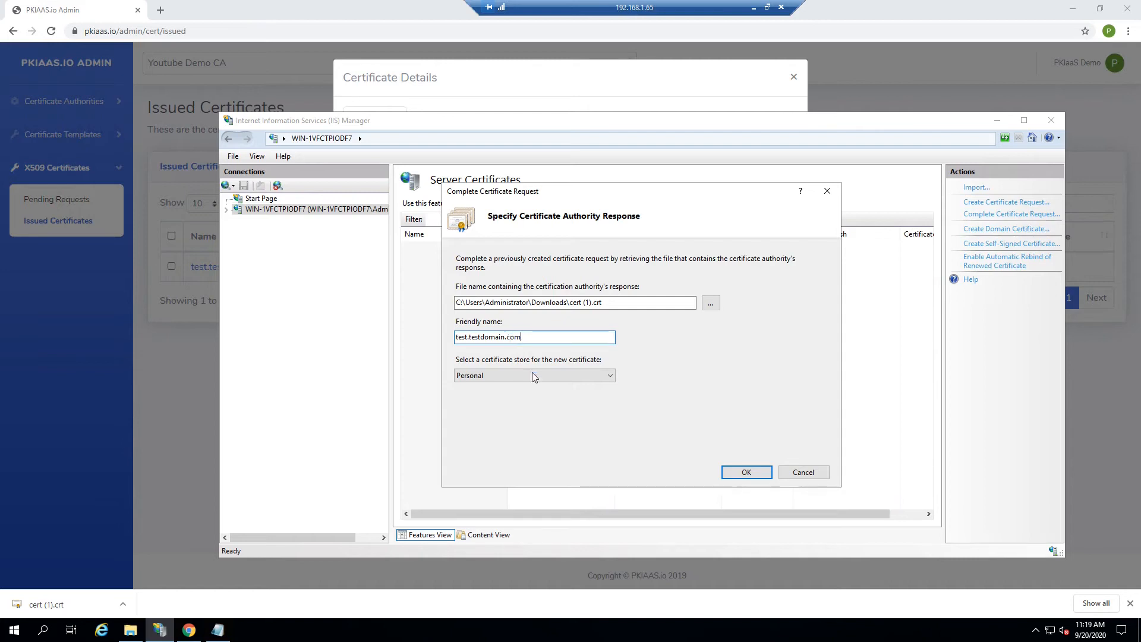
pyautogui.click(743, 472)
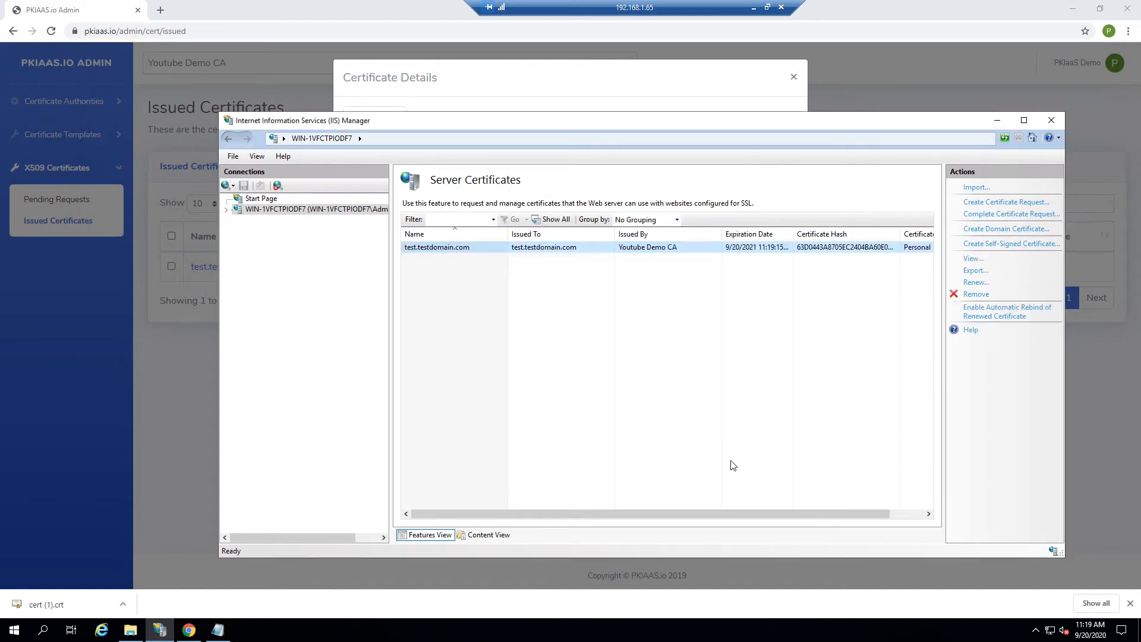
# Open the bindings of the Default Web Site and start a new site binding
pyautogui.click(226, 210)
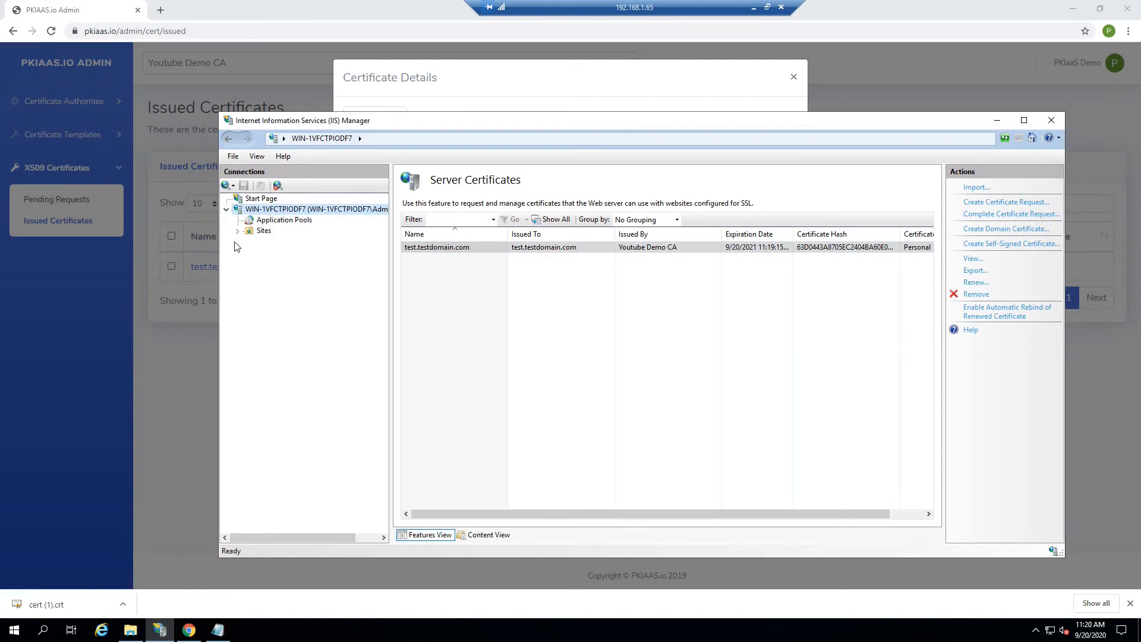
pyautogui.click(237, 231)
pyautogui.click(273, 242)
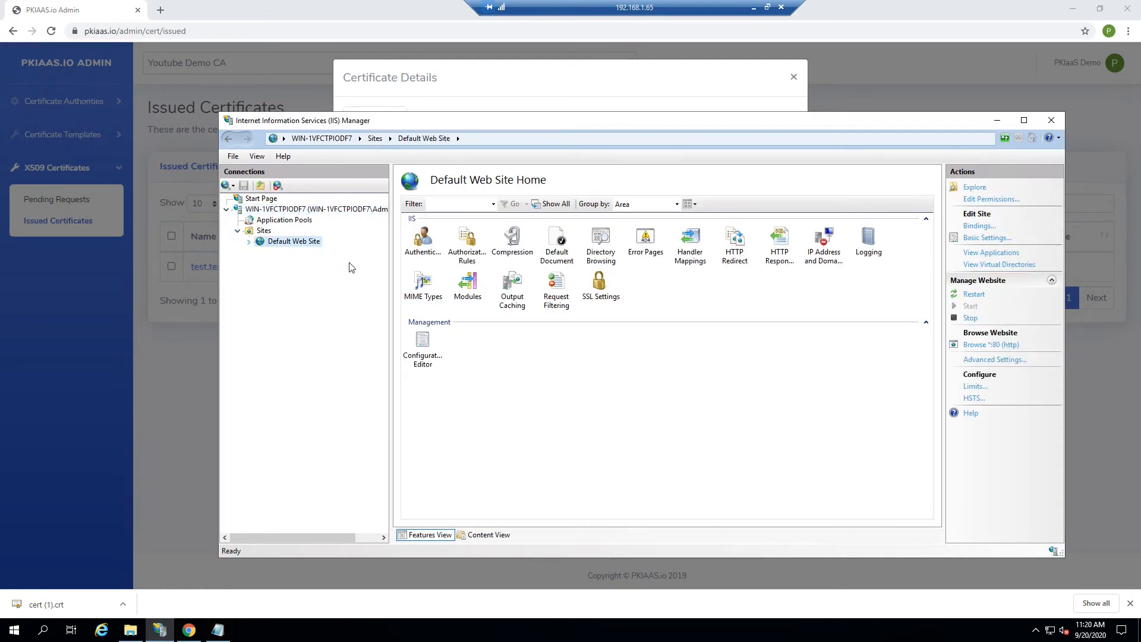
pyautogui.rightClick(258, 241)
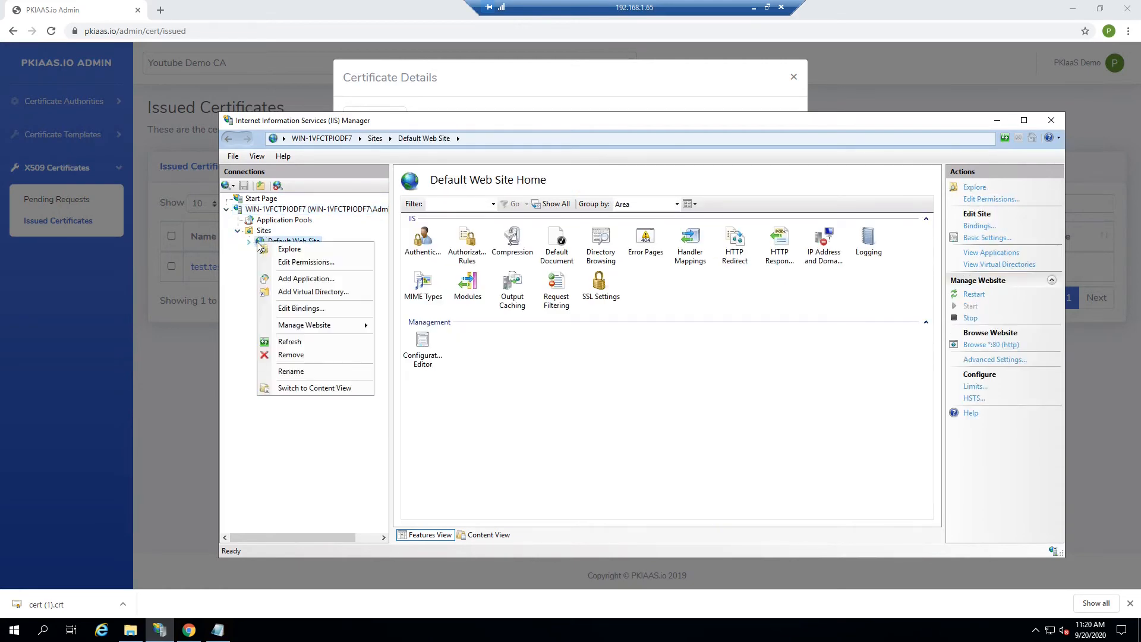
pyautogui.click(298, 308)
pyautogui.click(808, 261)
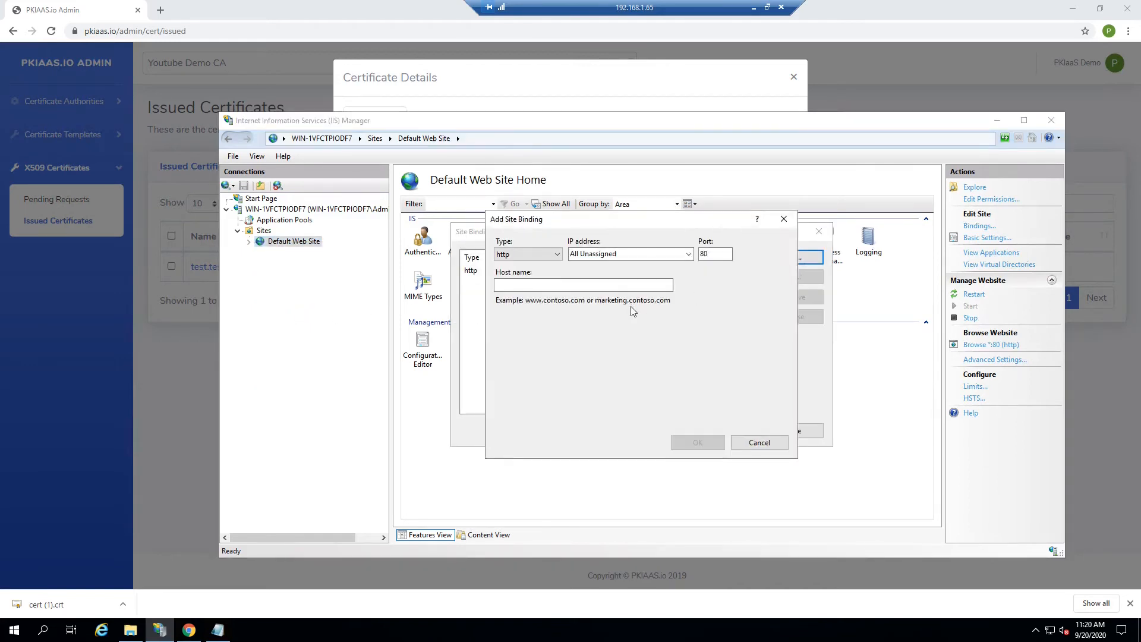
# Add an https binding for host name test.testdomain.com, requiring Server Name Indication and using the test.testdomain.com SSL certificate, then close the site bindings
pyautogui.click(526, 255)
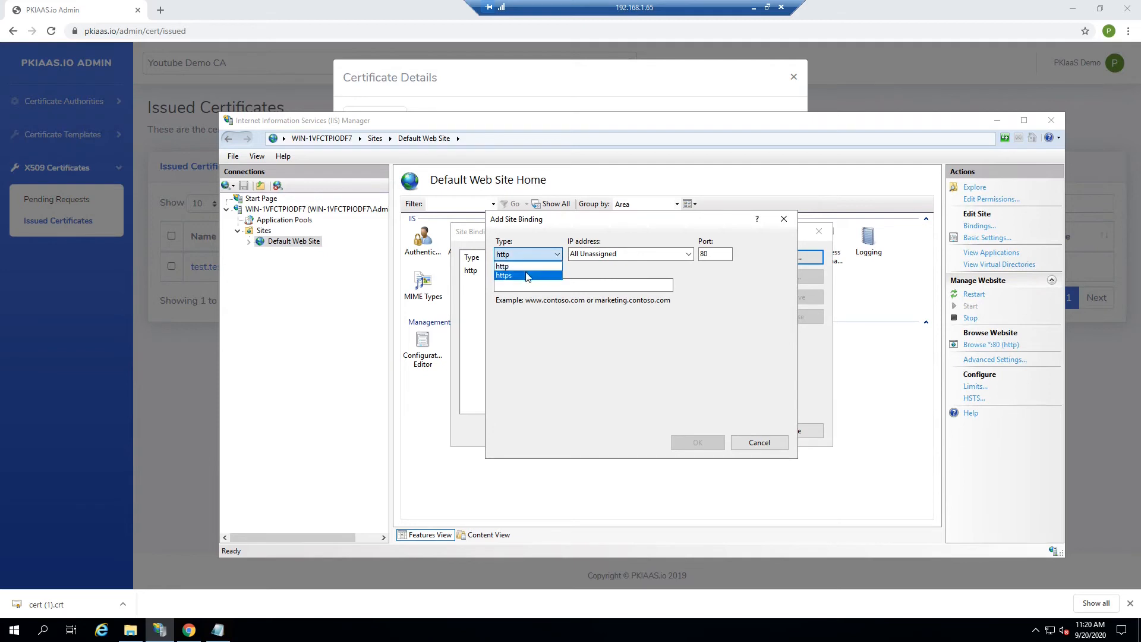
pyautogui.click(526, 275)
pyautogui.click(526, 285)
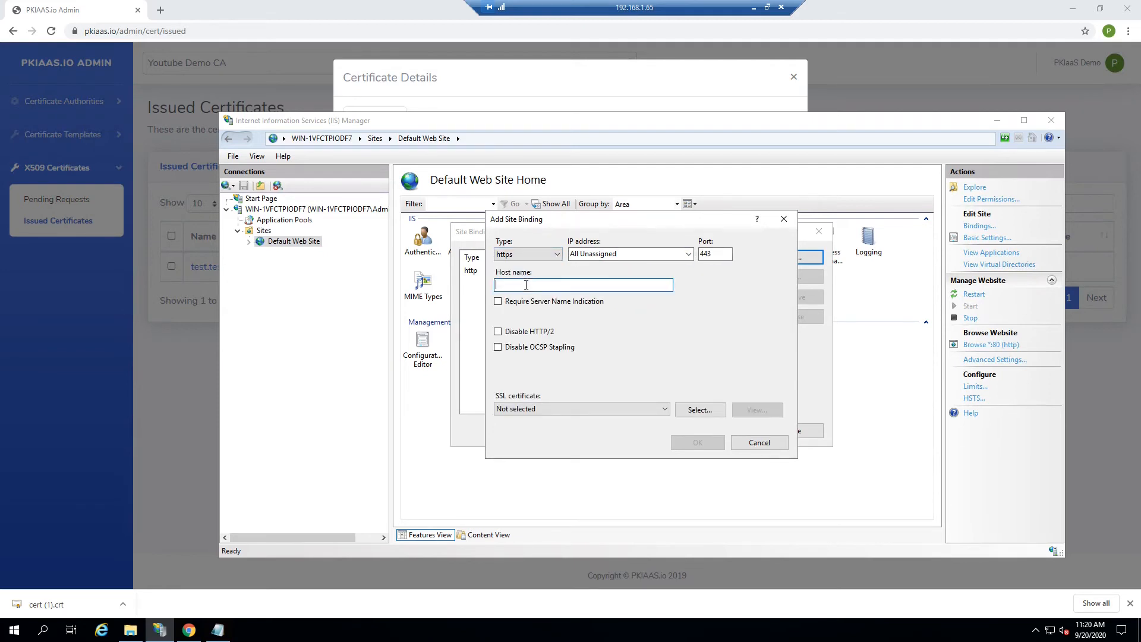
pyautogui.write('test.testdomain.com')
pyautogui.click(536, 303)
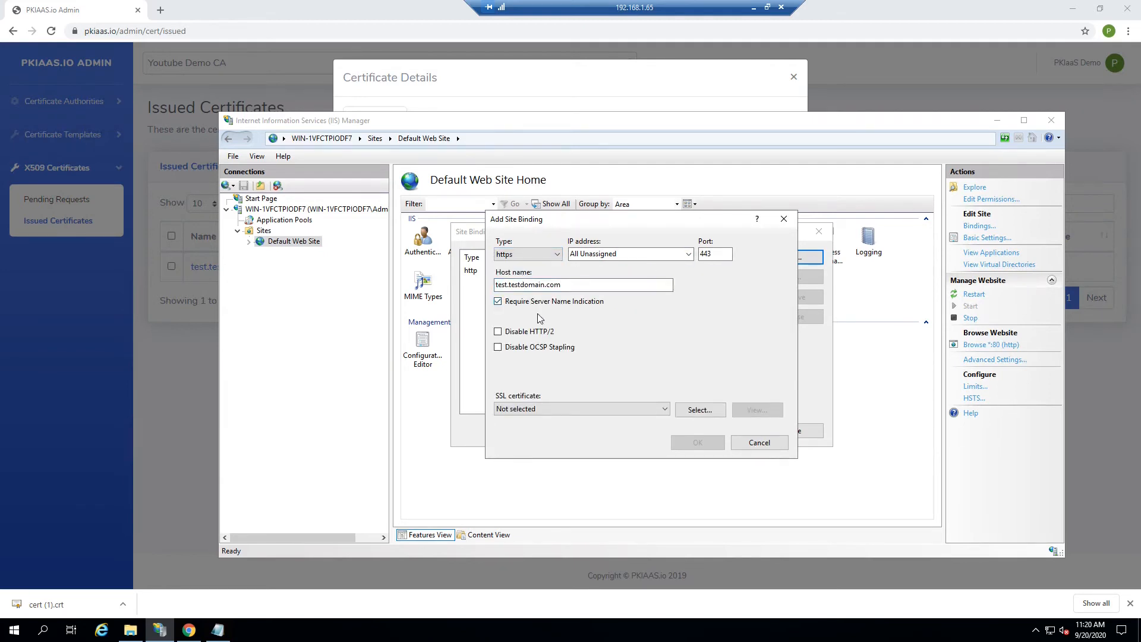
pyautogui.click(588, 410)
pyautogui.click(575, 429)
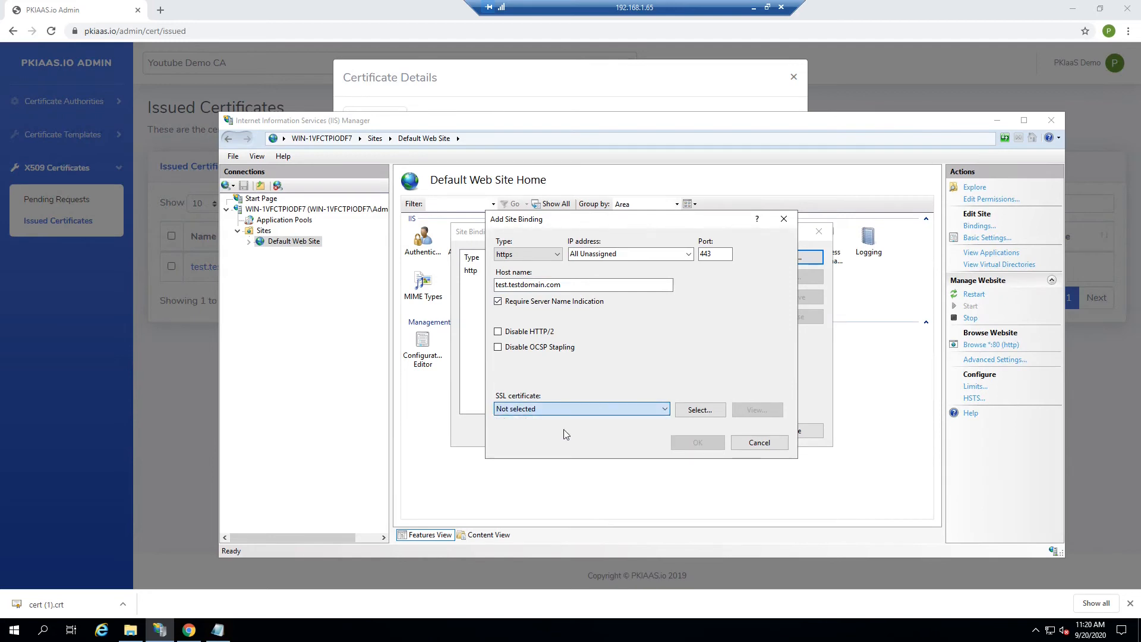
pyautogui.click(697, 442)
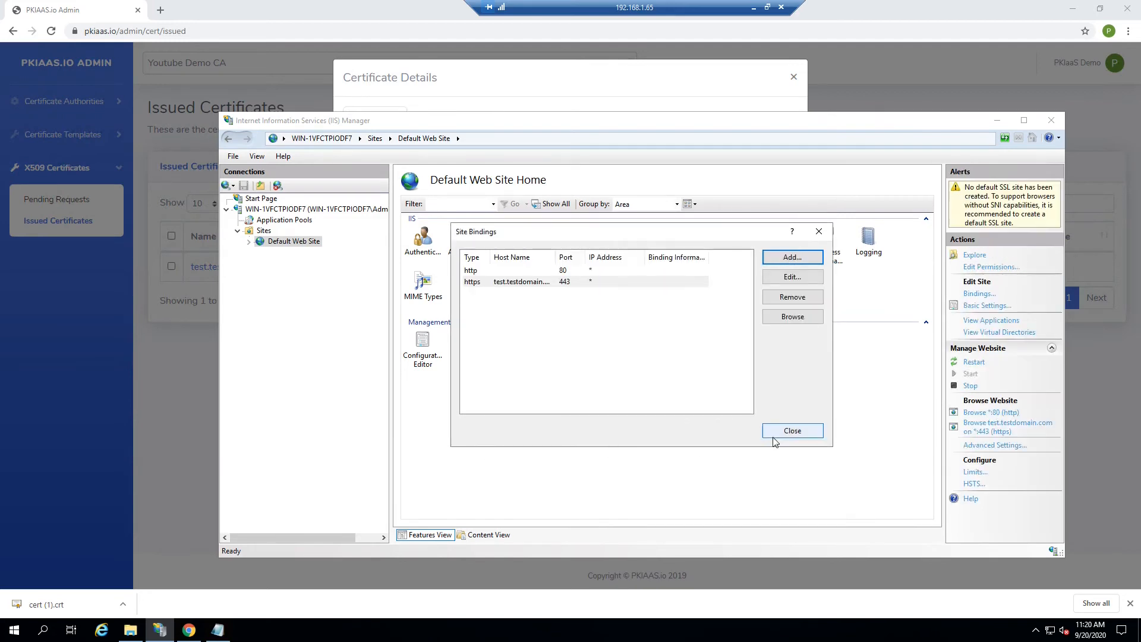
pyautogui.click(783, 433)
pyautogui.press('super+r')
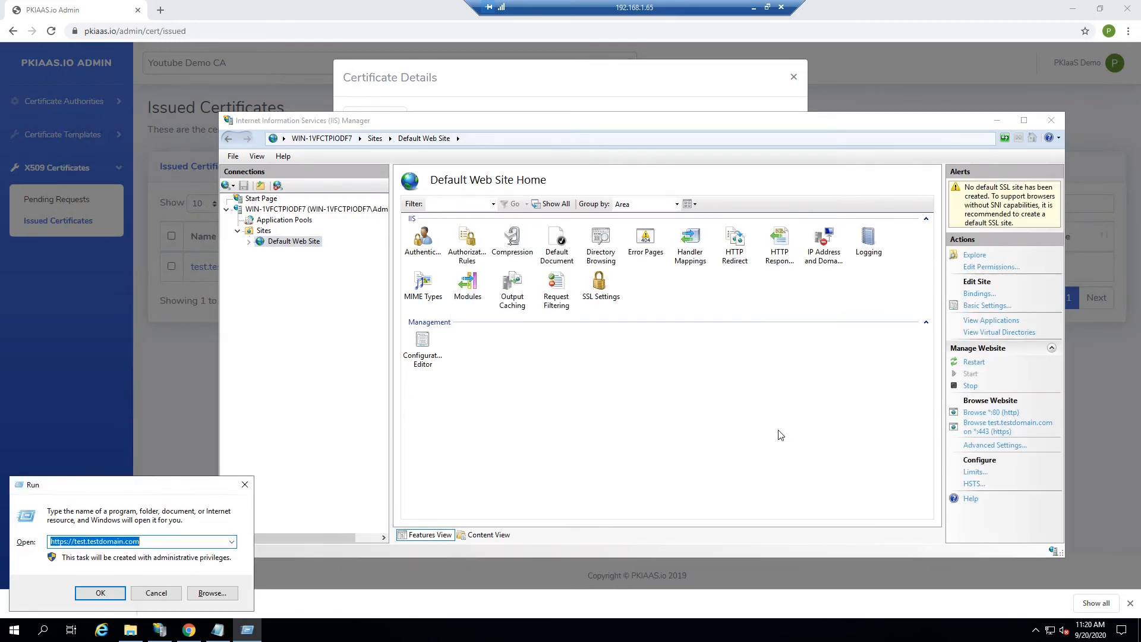
pyautogui.press('Return')
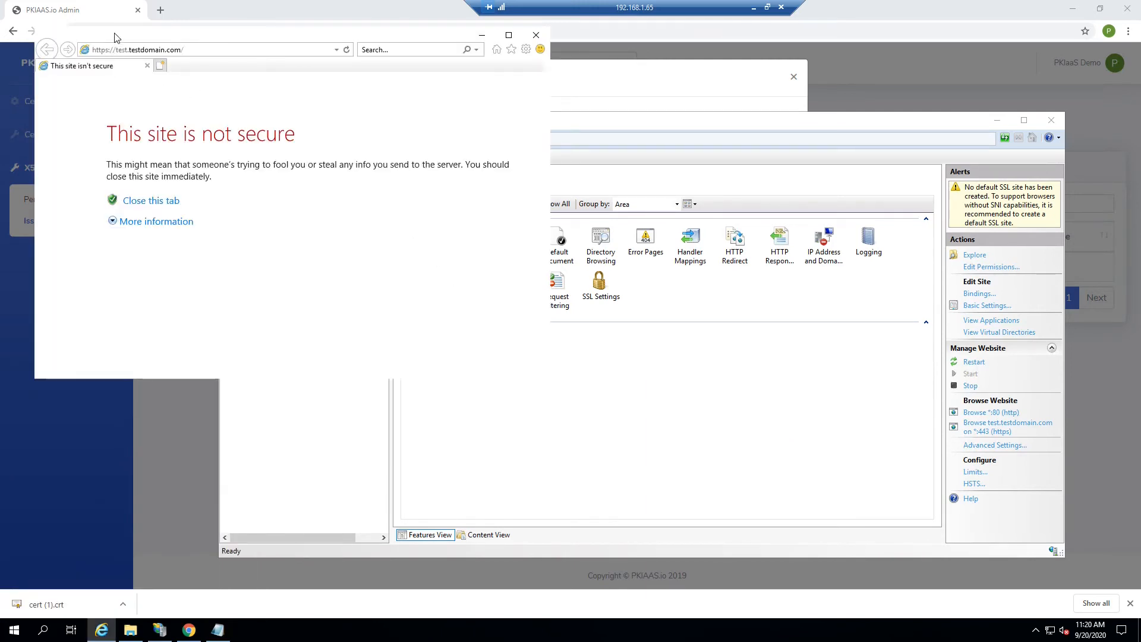
pyautogui.moveTo(115, 36); pyautogui.dragTo(239, 86)
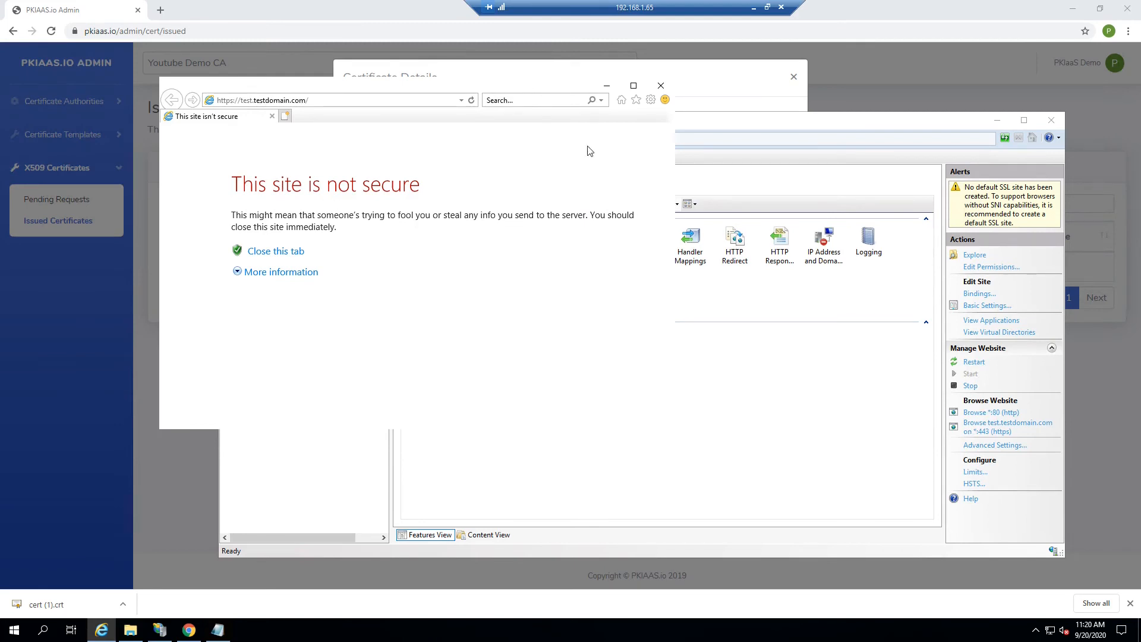
pyautogui.moveTo(502, 86); pyautogui.dragTo(472, 57)
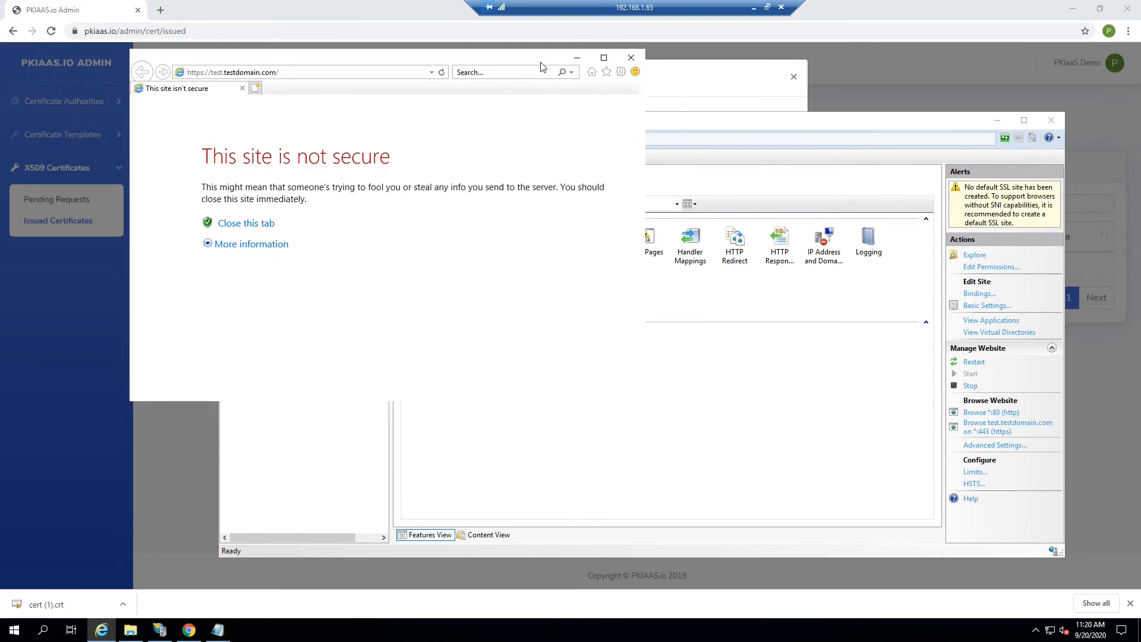
pyautogui.click(631, 58)
# Return to the PKIAAS.io page in Chrome, close the certificate details and open the root certificate of Youtube Demo CA
pyautogui.click(537, 77)
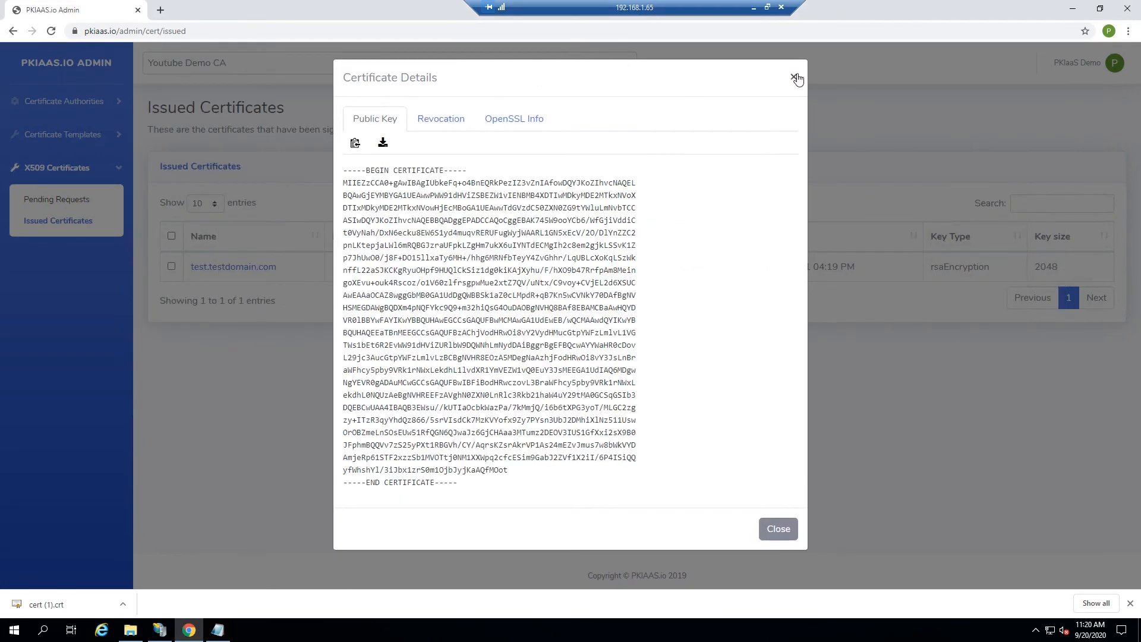
pyautogui.click(778, 528)
pyautogui.click(58, 106)
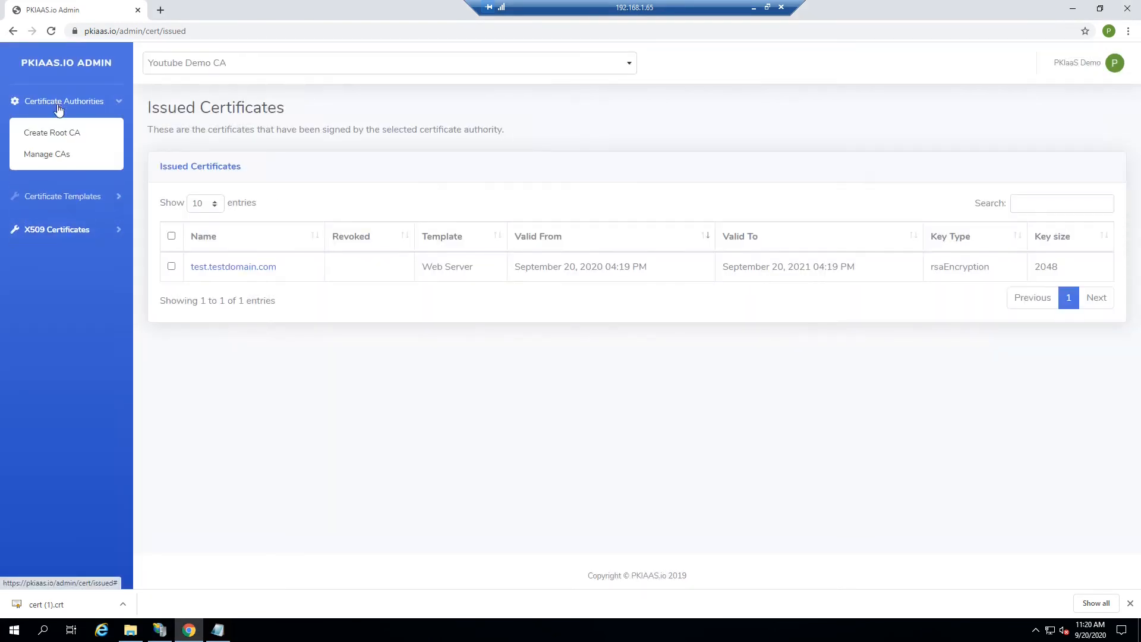
pyautogui.click(46, 155)
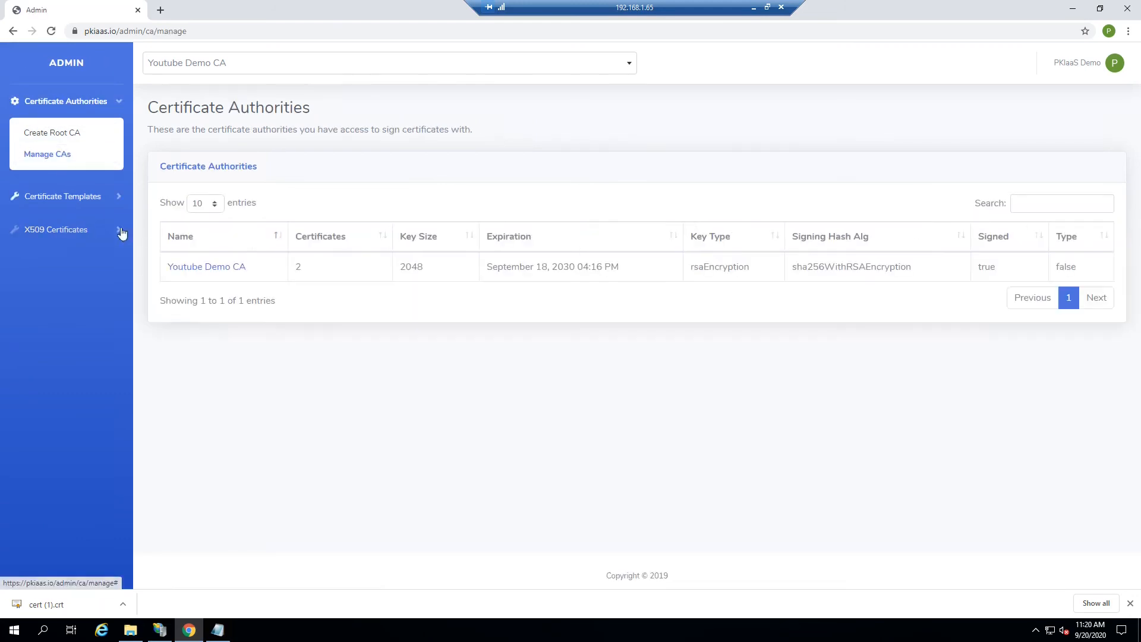
pyautogui.click(202, 268)
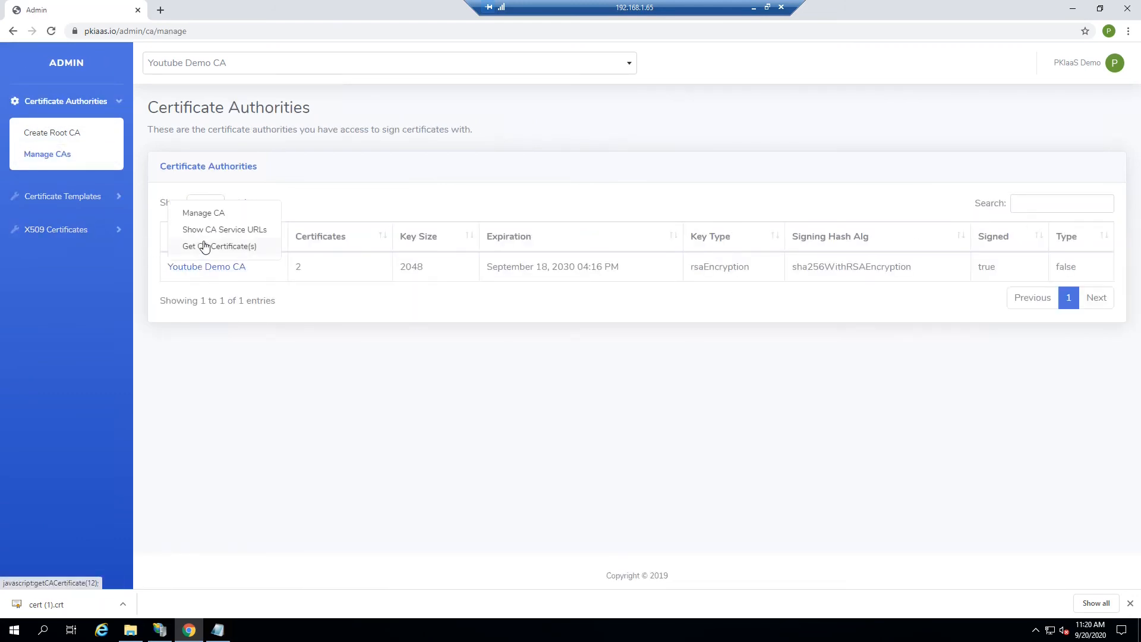
pyautogui.click(205, 248)
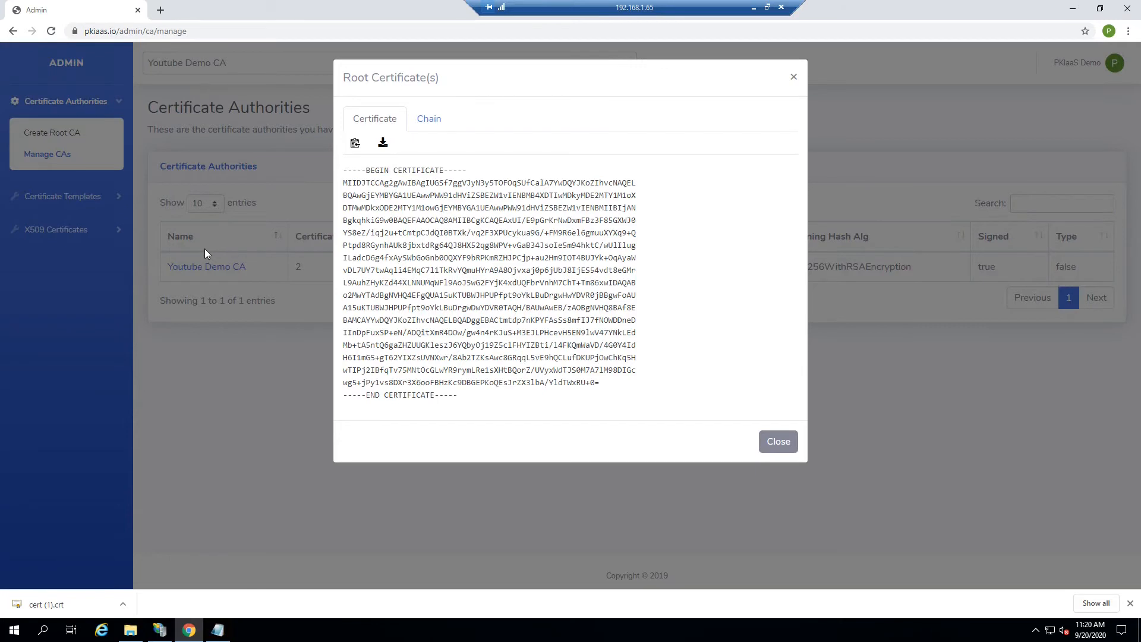
# Download the root certificate, keep cert (2).crt and show it in its folder
pyautogui.click(382, 145)
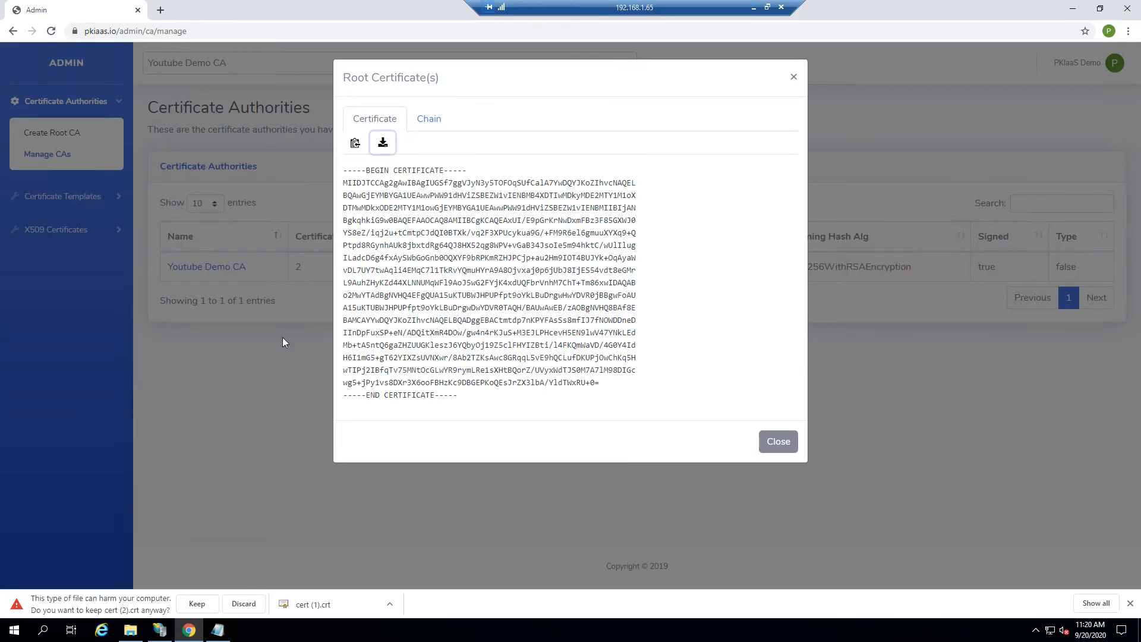
pyautogui.click(197, 604)
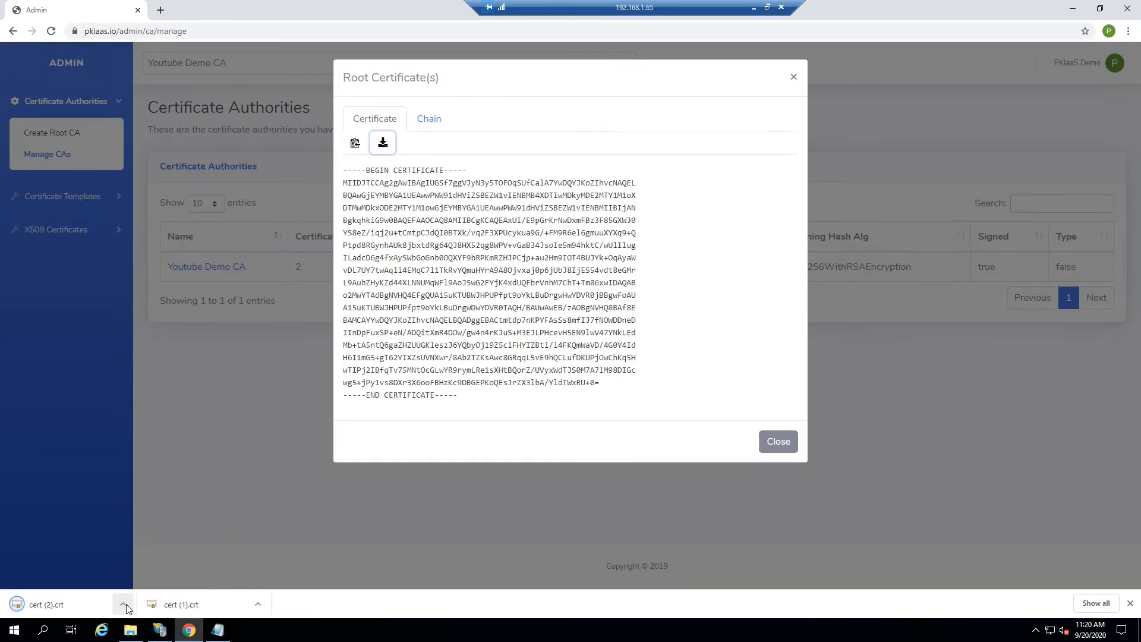
pyautogui.click(122, 604)
pyautogui.click(141, 562)
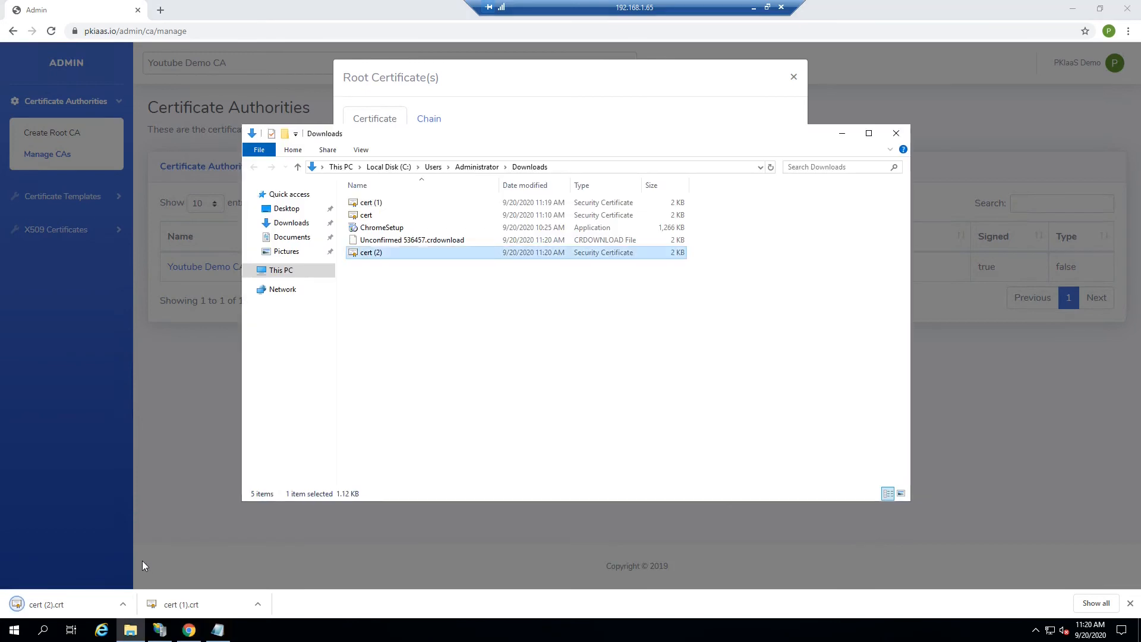
# Open the cert (2) certificate and start installing it with Local Machine as the store location
pyautogui.doubleClick(367, 254)
pyautogui.click(609, 327)
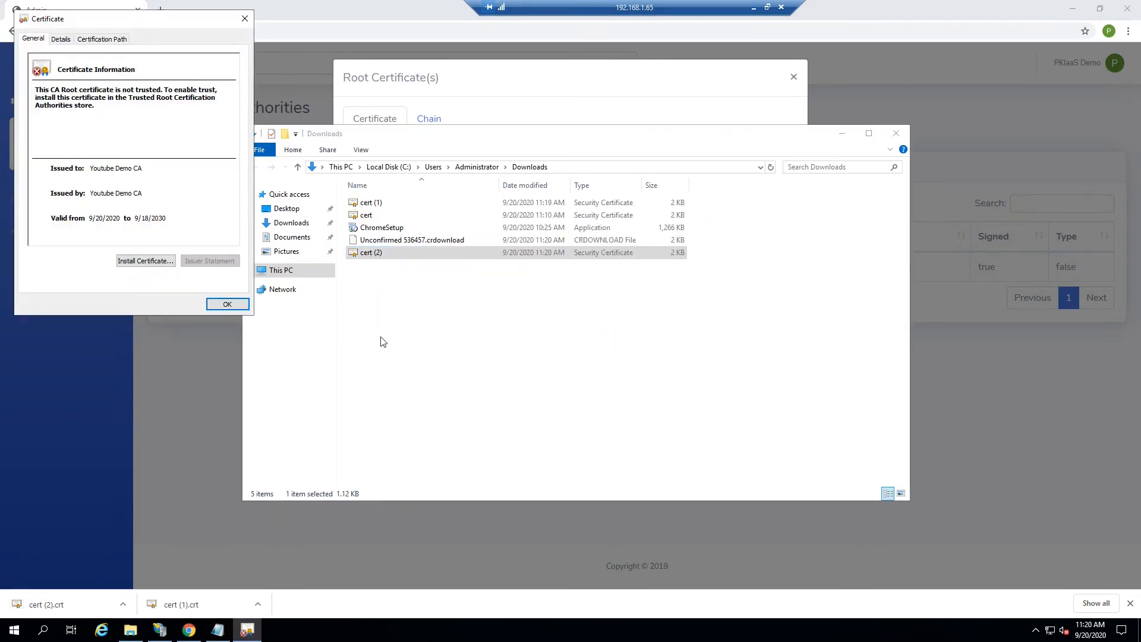
pyautogui.moveTo(142, 24); pyautogui.dragTo(265, 77)
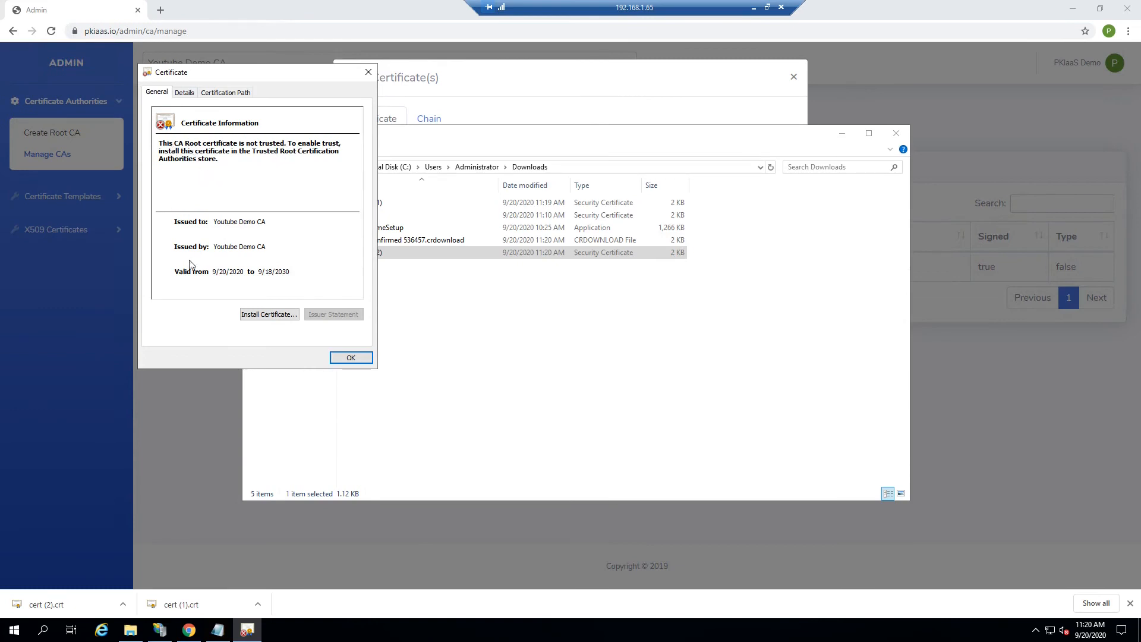
pyautogui.click(252, 316)
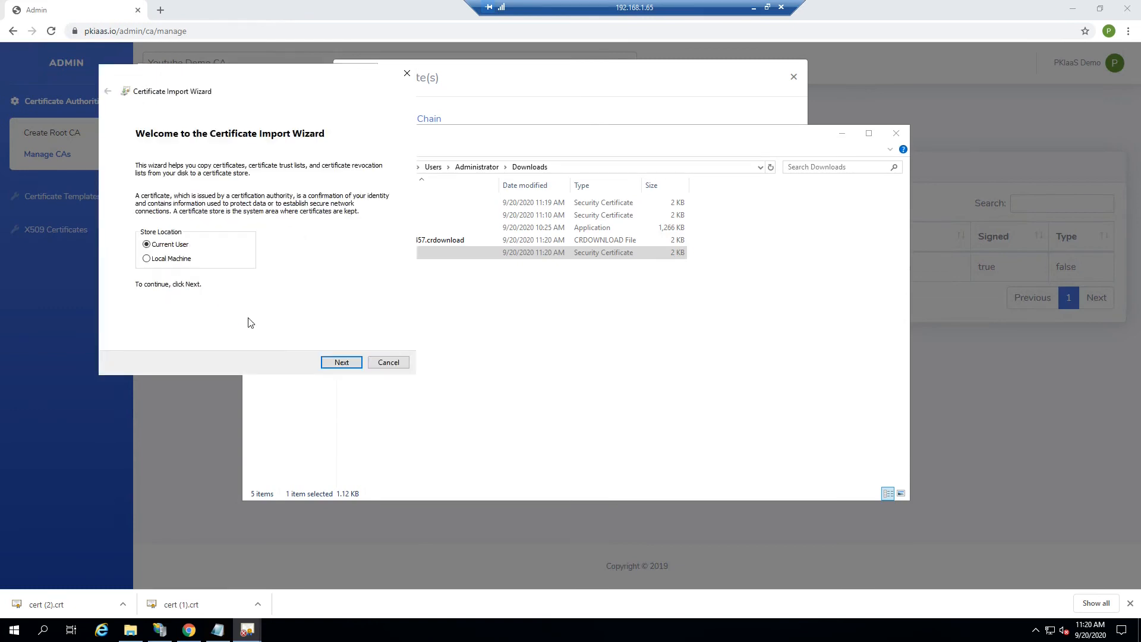
pyautogui.click(171, 259)
pyautogui.click(349, 364)
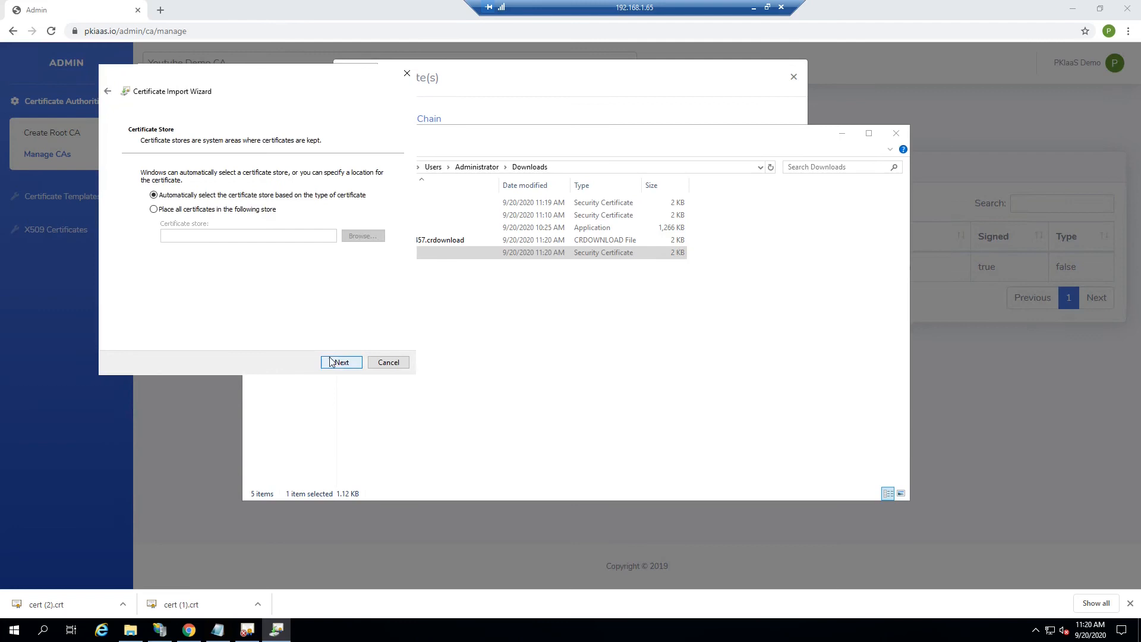
# Choose Trusted Root Certification Authorities as the store in which to place the imported certificate
pyautogui.click(202, 209)
pyautogui.click(362, 236)
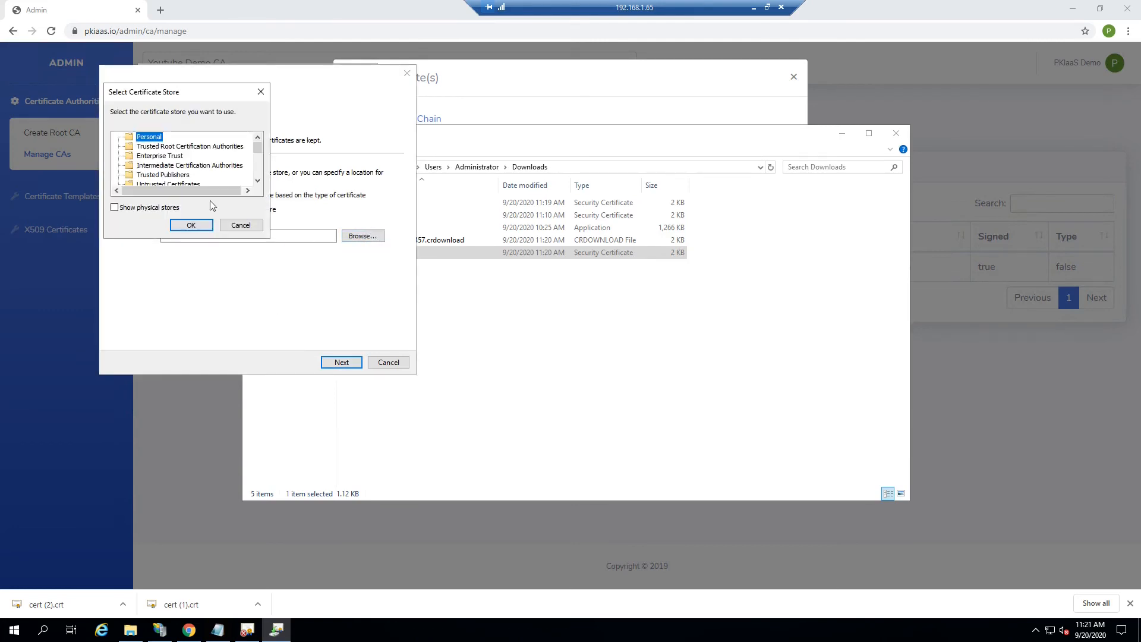
pyautogui.click(171, 148)
pyautogui.click(191, 225)
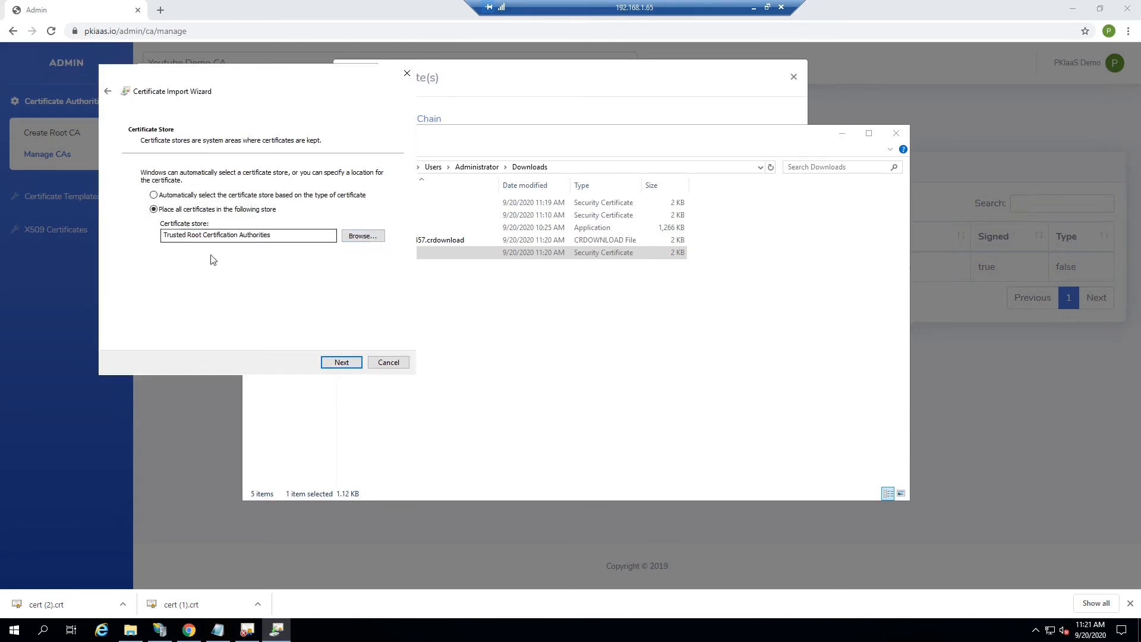
# Finish importing the root certificate into the Trusted Root Certification Authorities store and close the certificate window
pyautogui.click(341, 363)
pyautogui.click(341, 362)
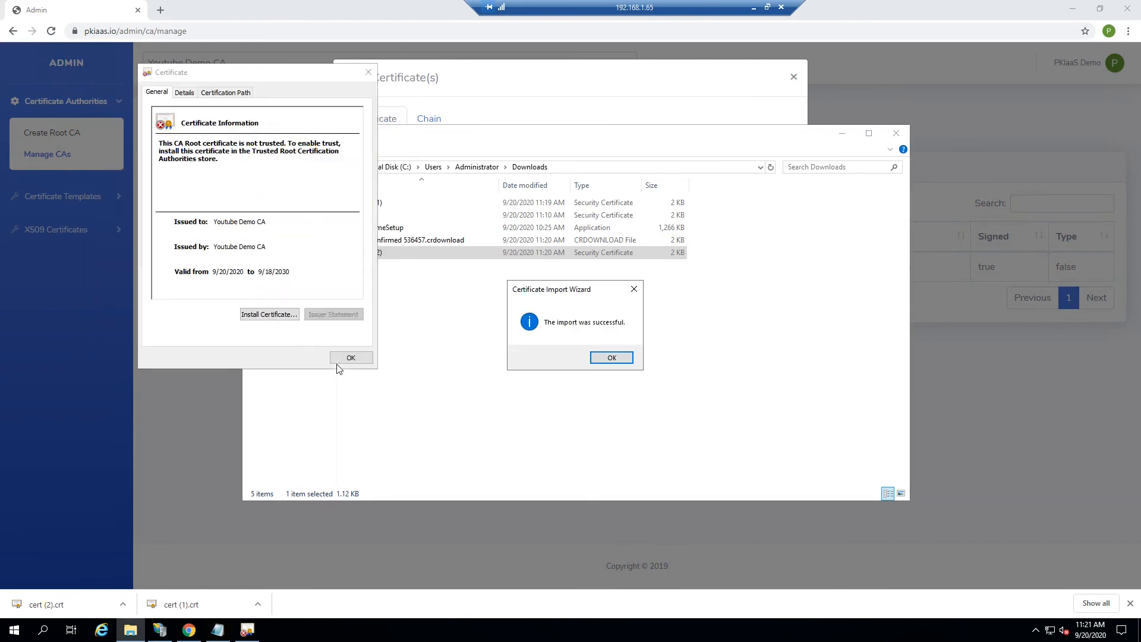
pyautogui.click(594, 361)
pyautogui.click(367, 359)
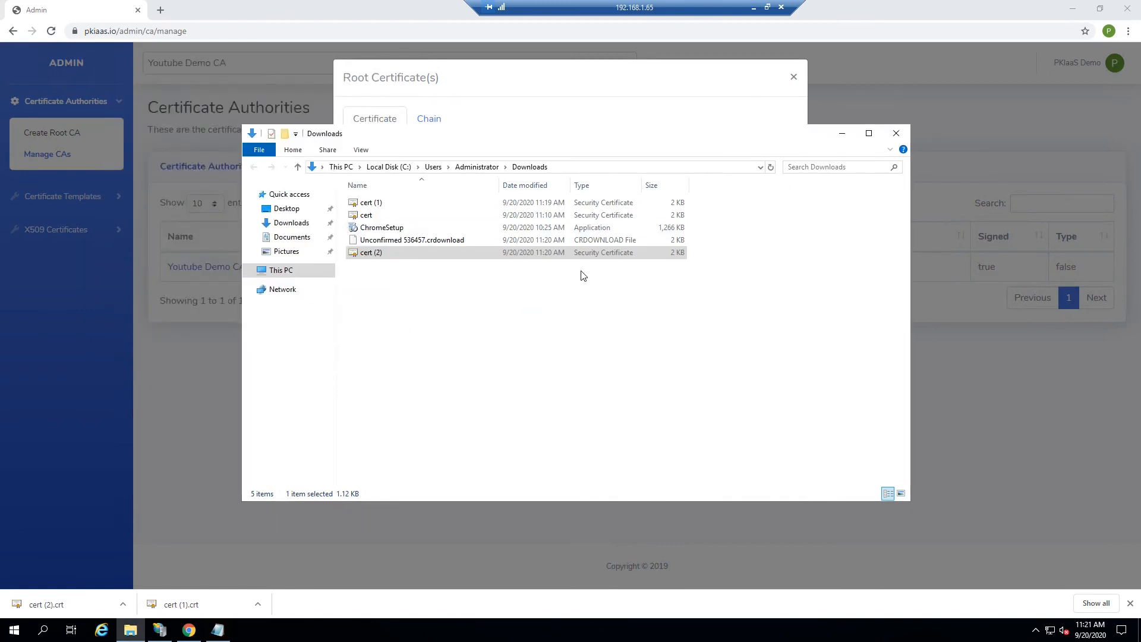
pyautogui.press('super+r')
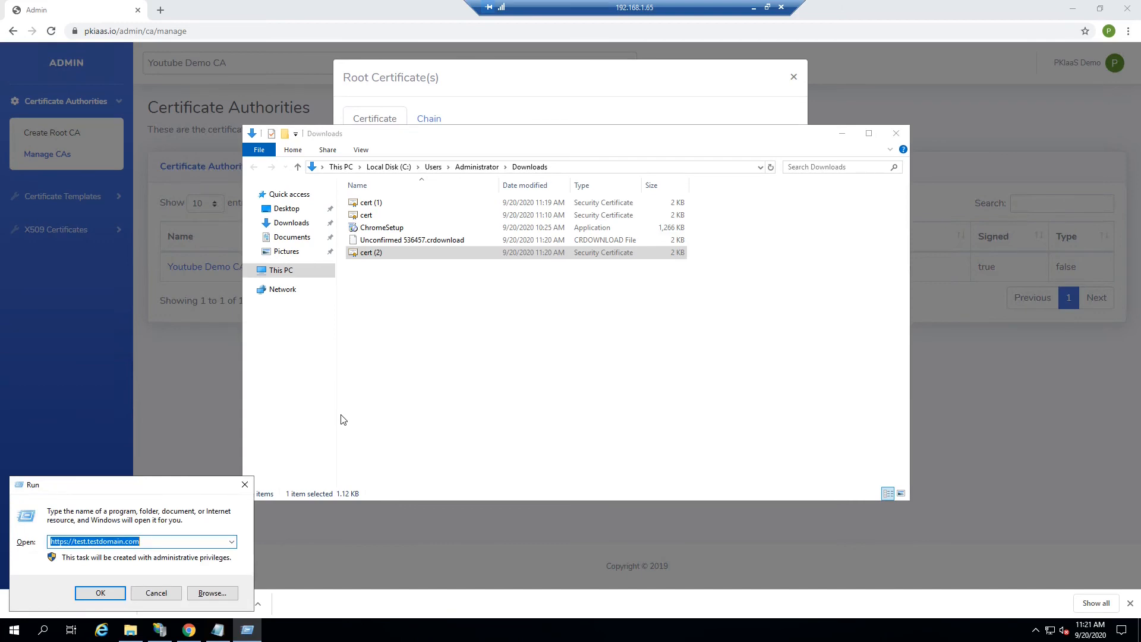
pyautogui.press('Return')
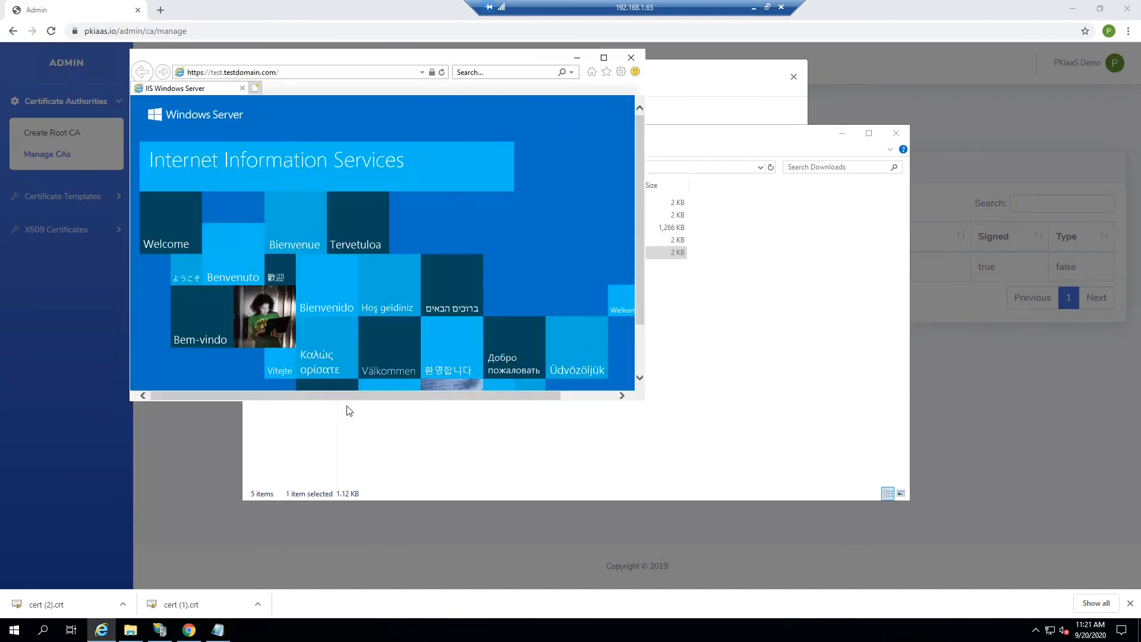
pyautogui.click(604, 57)
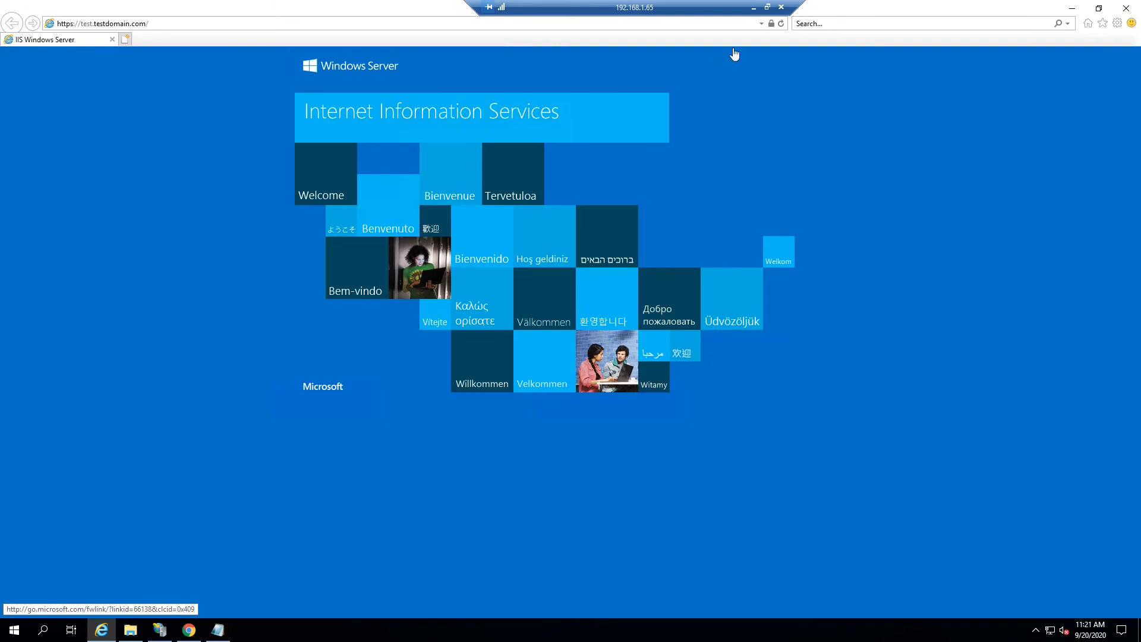
# View the site's certificate and its certification path up to Youtube Demo CA, close it and restore the browser window's size
pyautogui.click(771, 23)
pyautogui.click(683, 143)
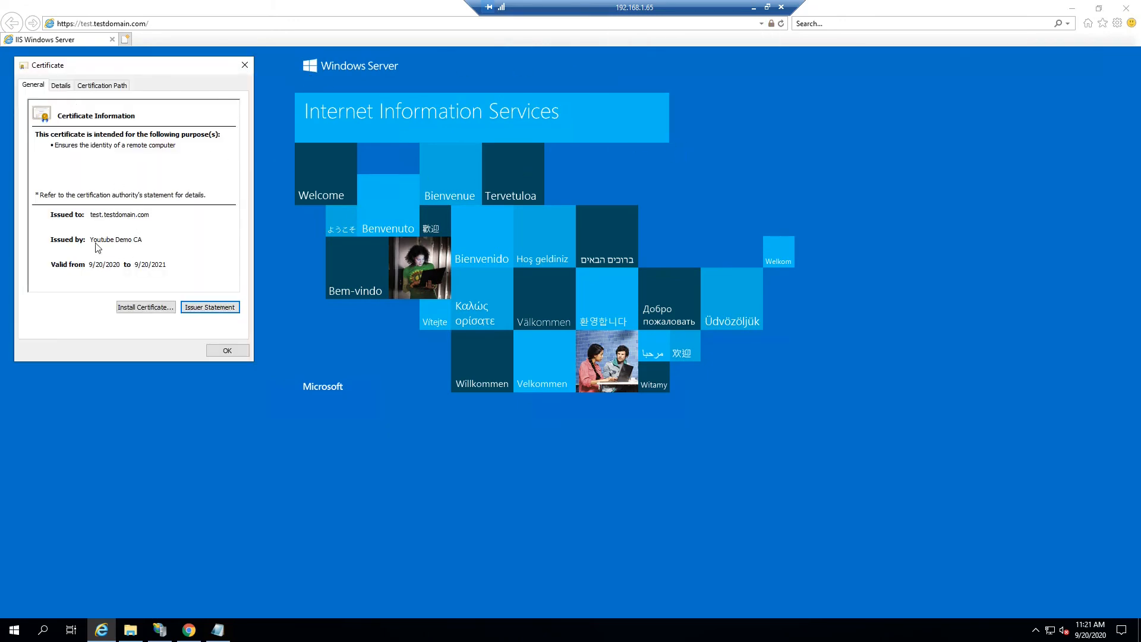
pyautogui.click(98, 88)
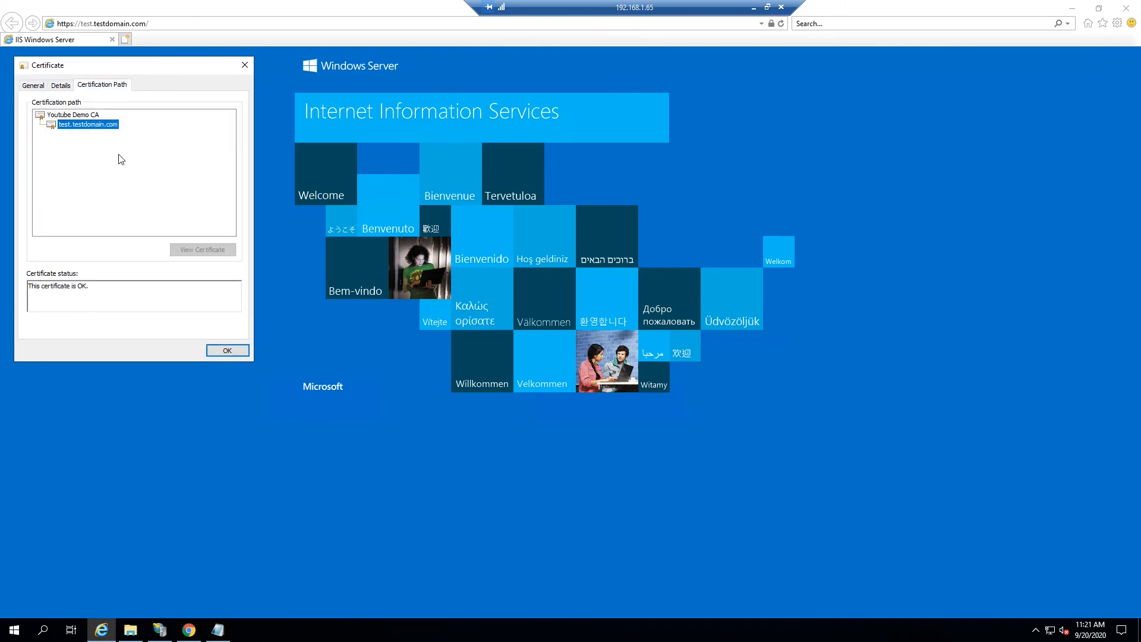
pyautogui.click(66, 115)
pyautogui.click(231, 351)
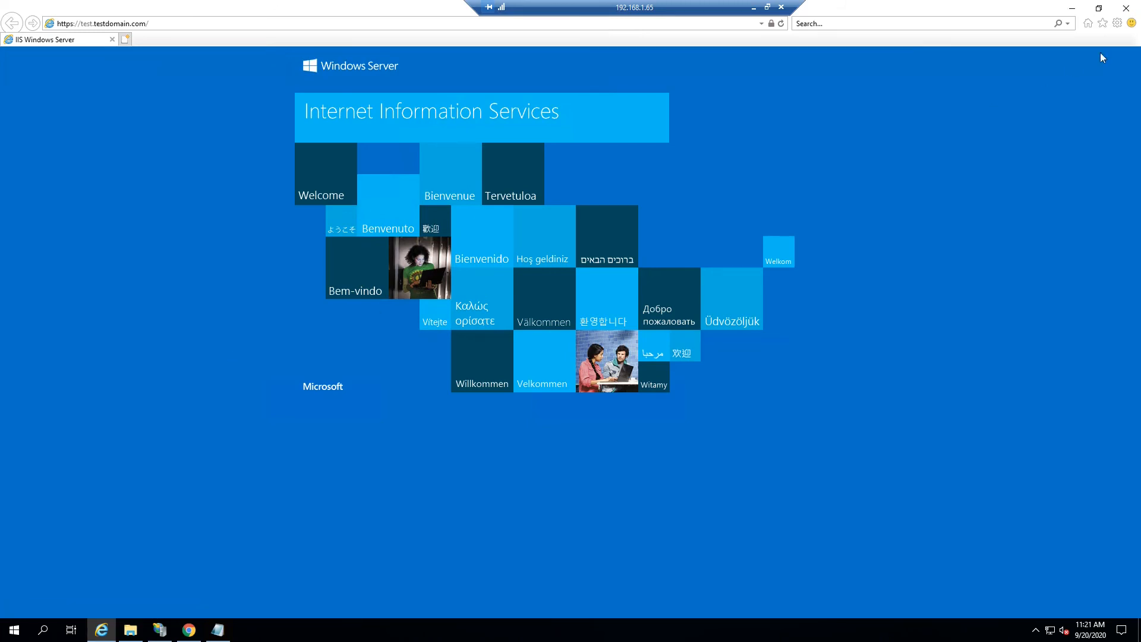
pyautogui.click(1098, 9)
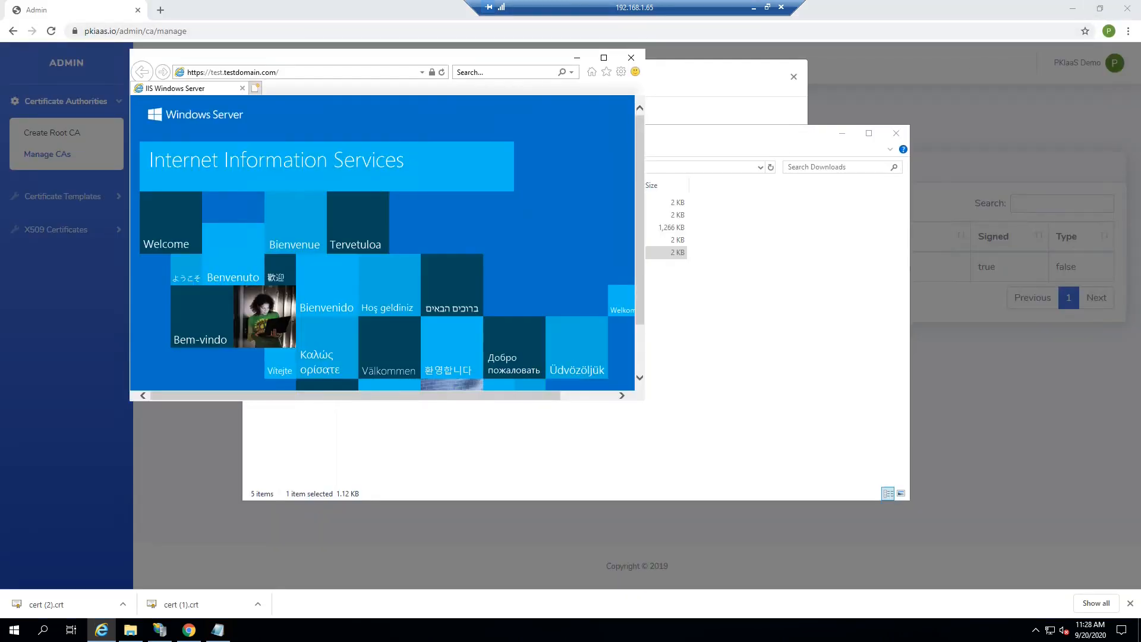